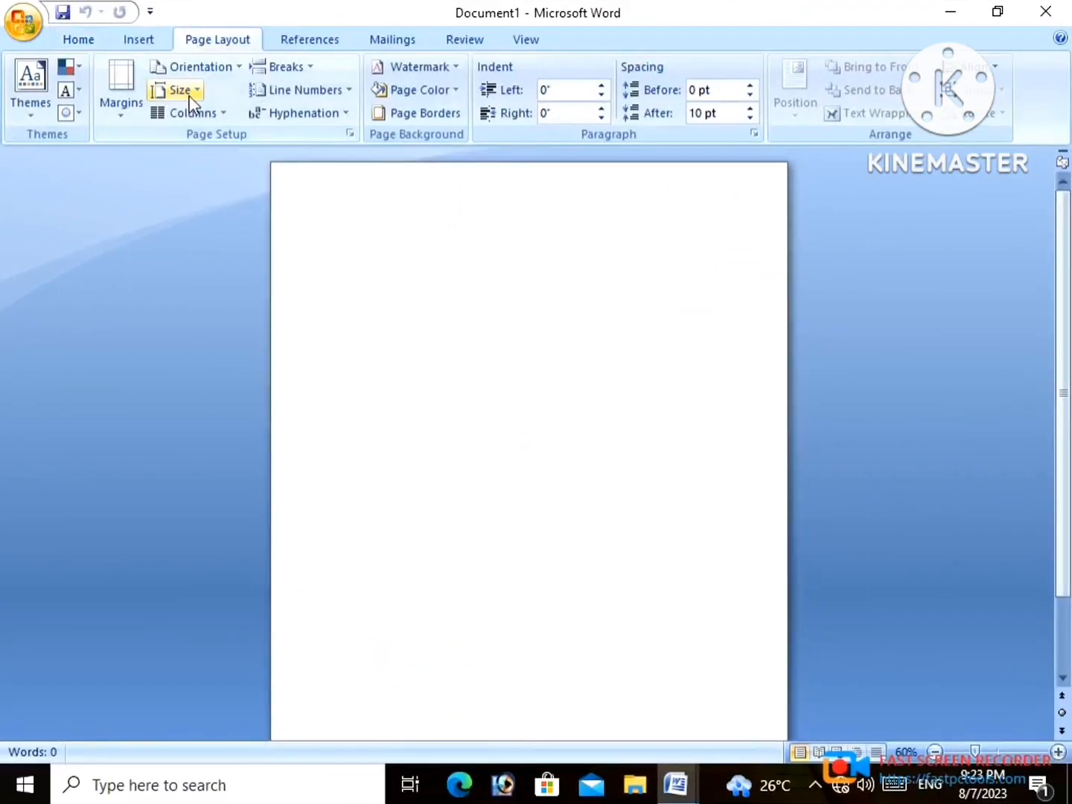
Set the top, bottom, left and right page margins to 0 for the whole document.
left_click(195, 93)
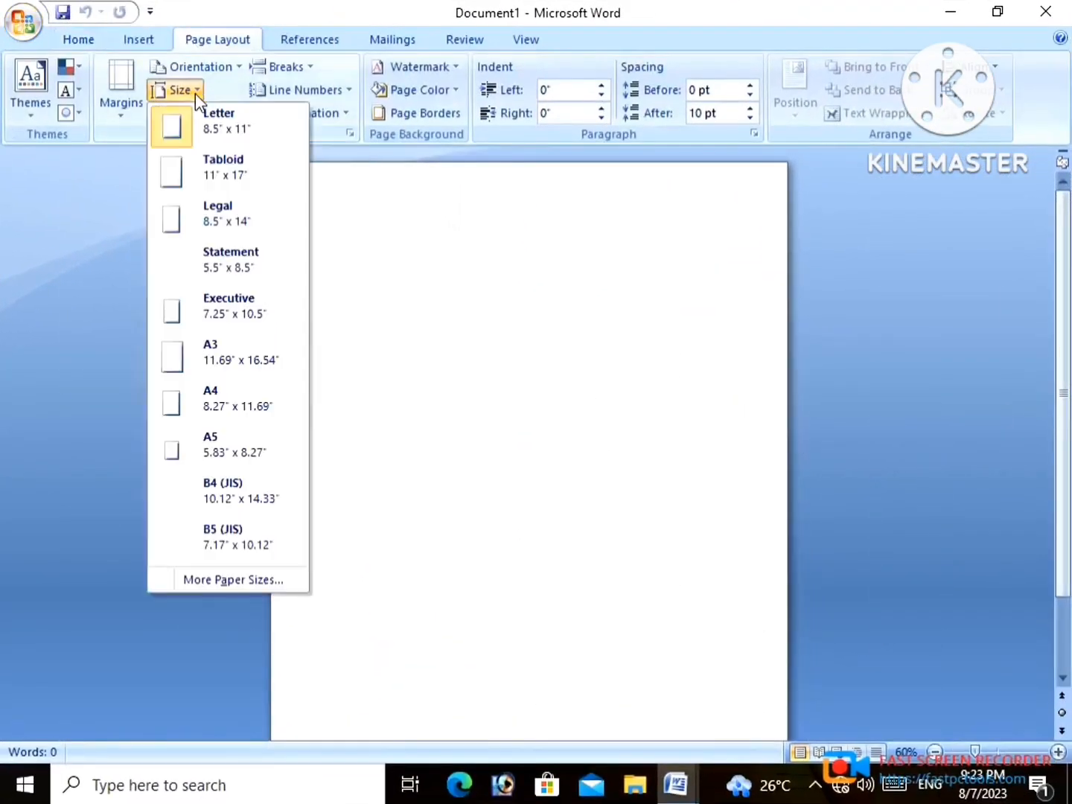
left_click(211, 583)
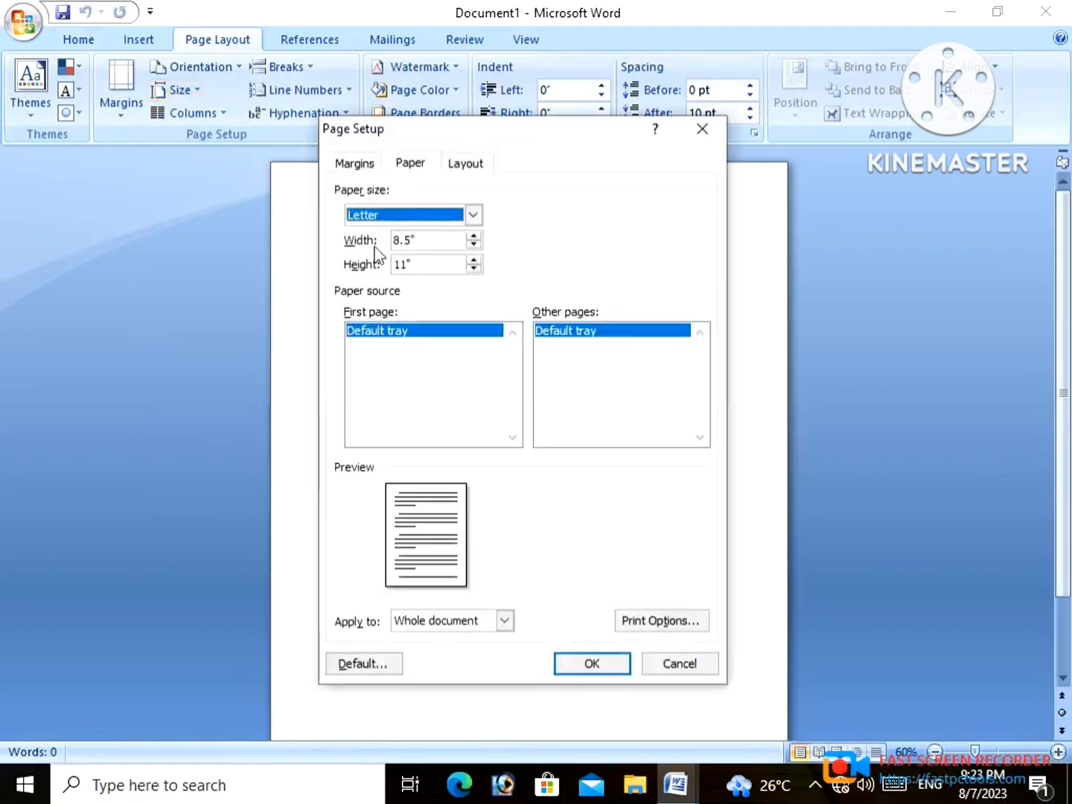
left_click(354, 163)
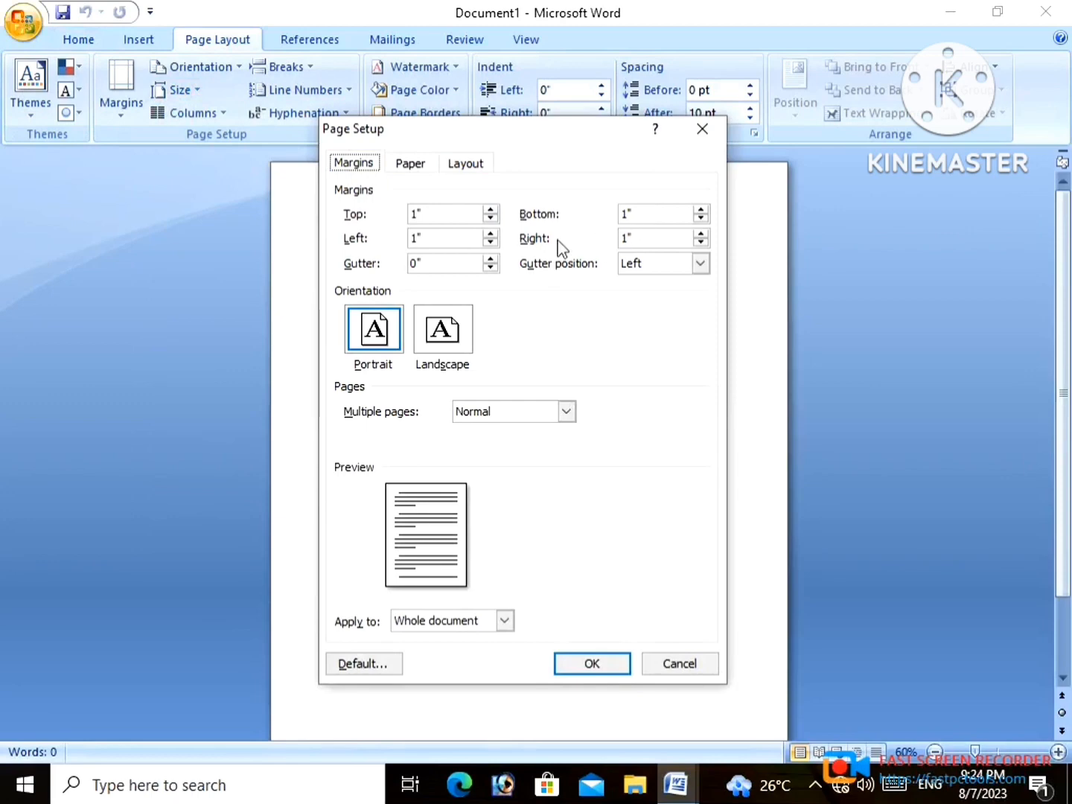
left_click_drag(445, 216, 390, 215)
type("0")
left_click_drag(431, 237, 399, 239)
type("0")
left_click_drag(644, 216, 620, 238)
type("00")
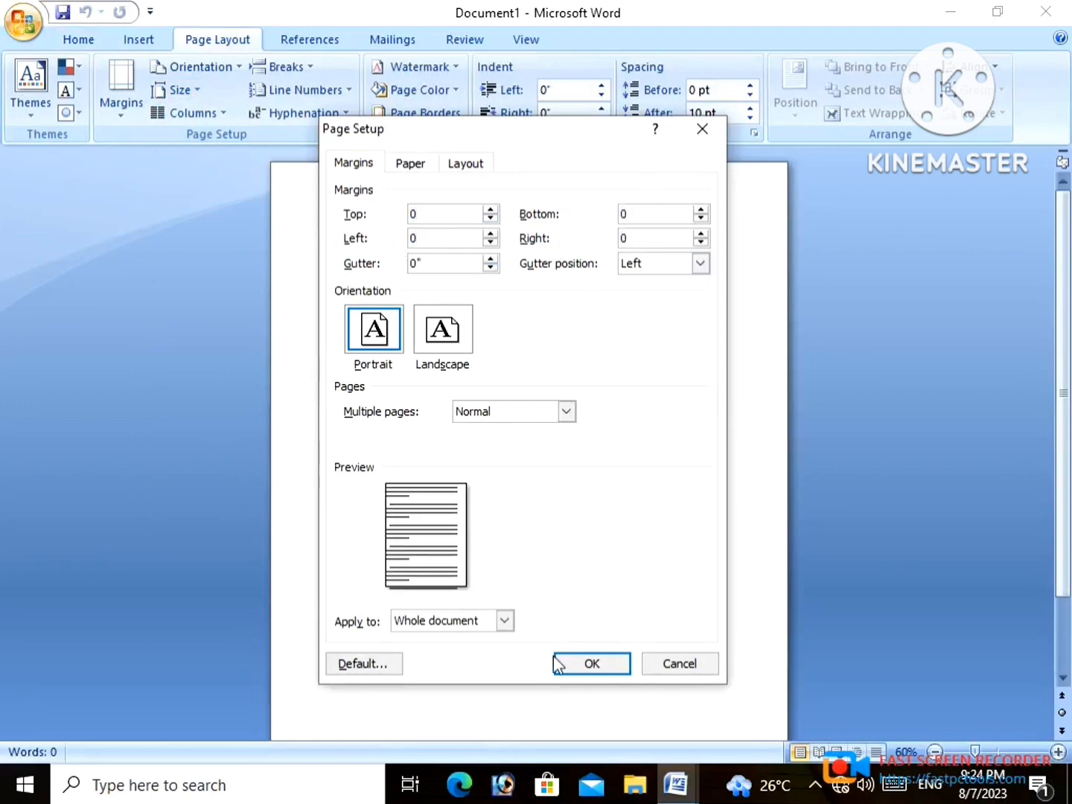
left_click(591, 662)
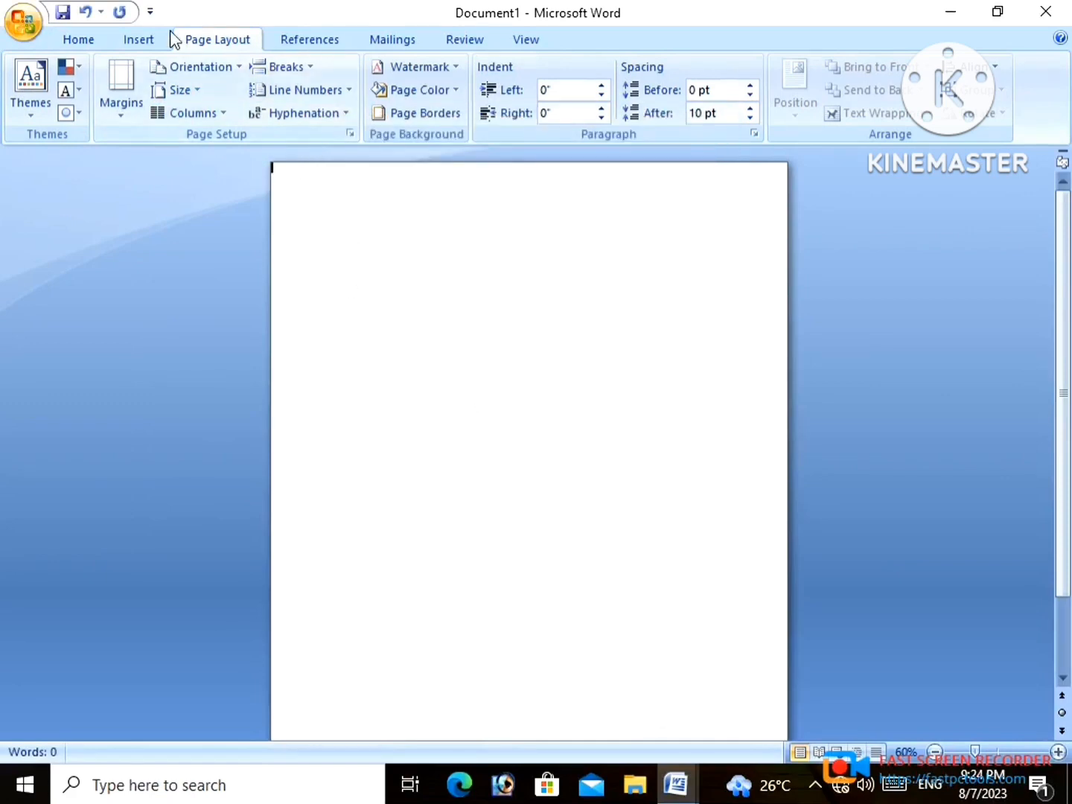
Insert a table with one column and eight rows, and move it down to leave a blank header area above it.
left_click(94, 45)
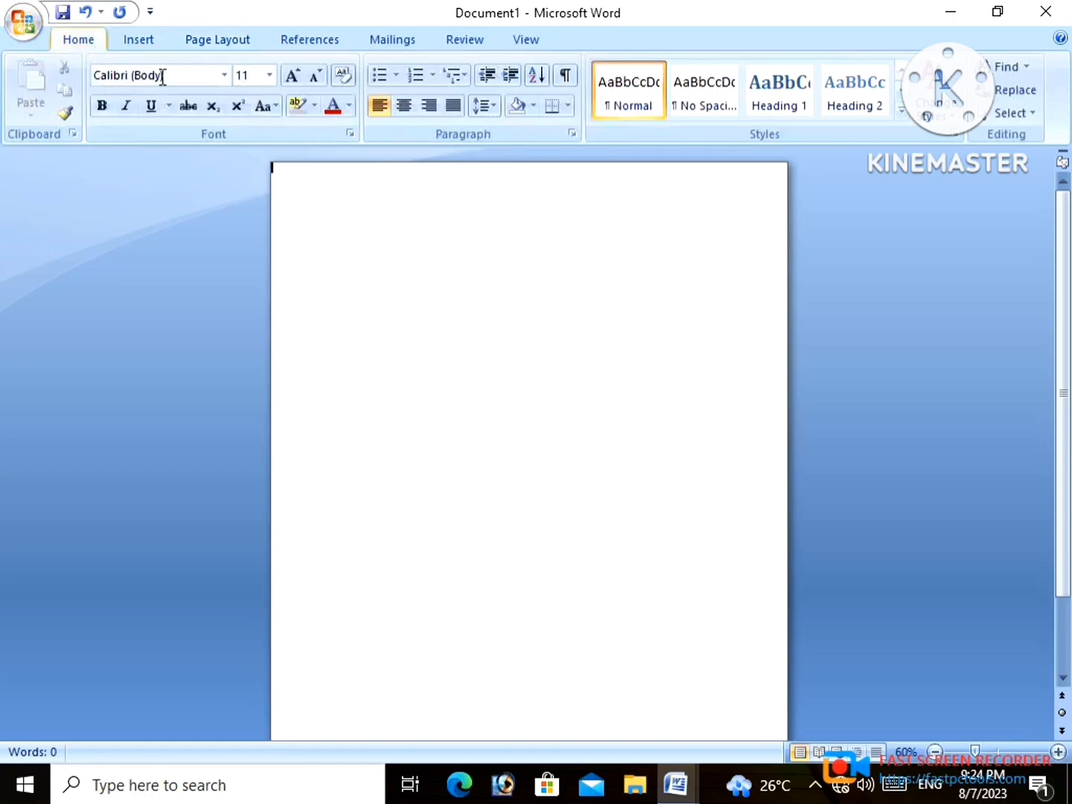
left_click(155, 43)
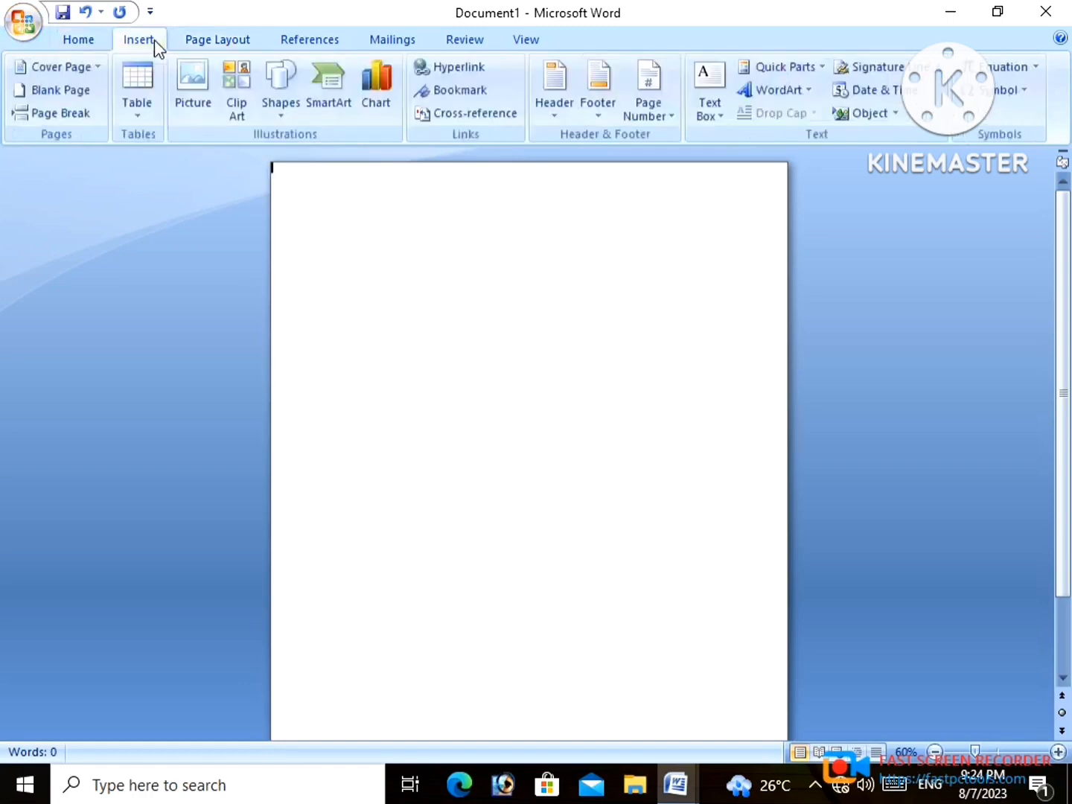
left_click(142, 119)
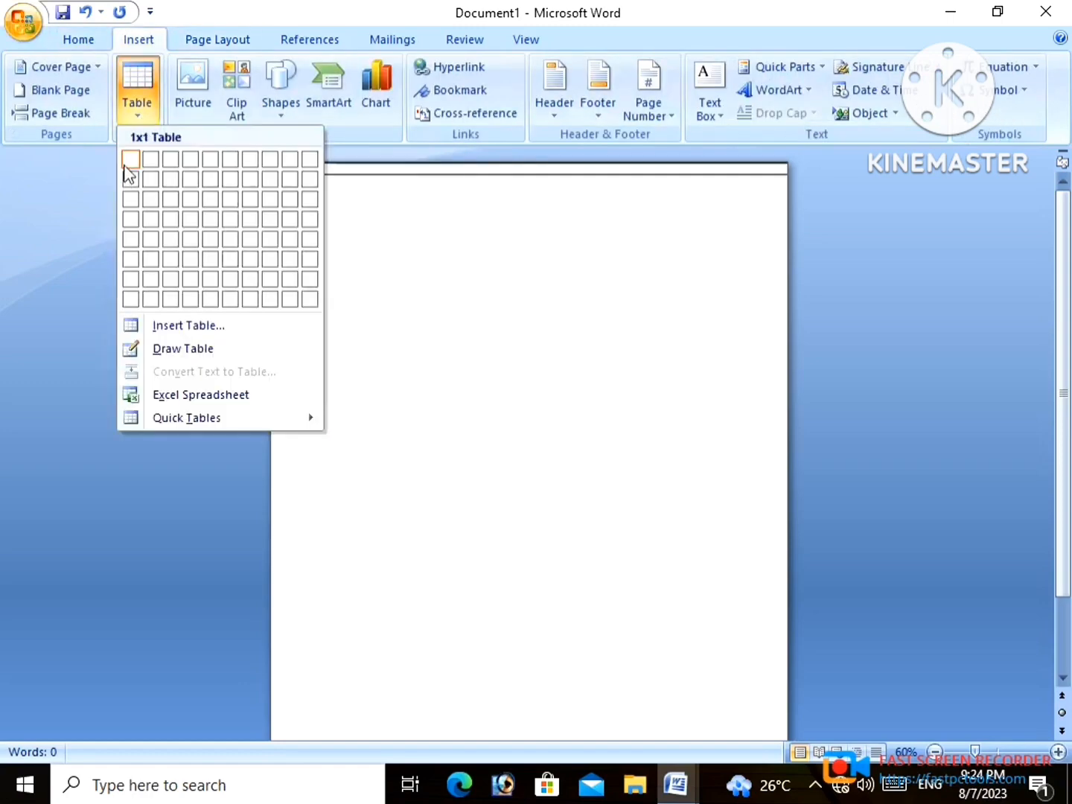
left_click(128, 299)
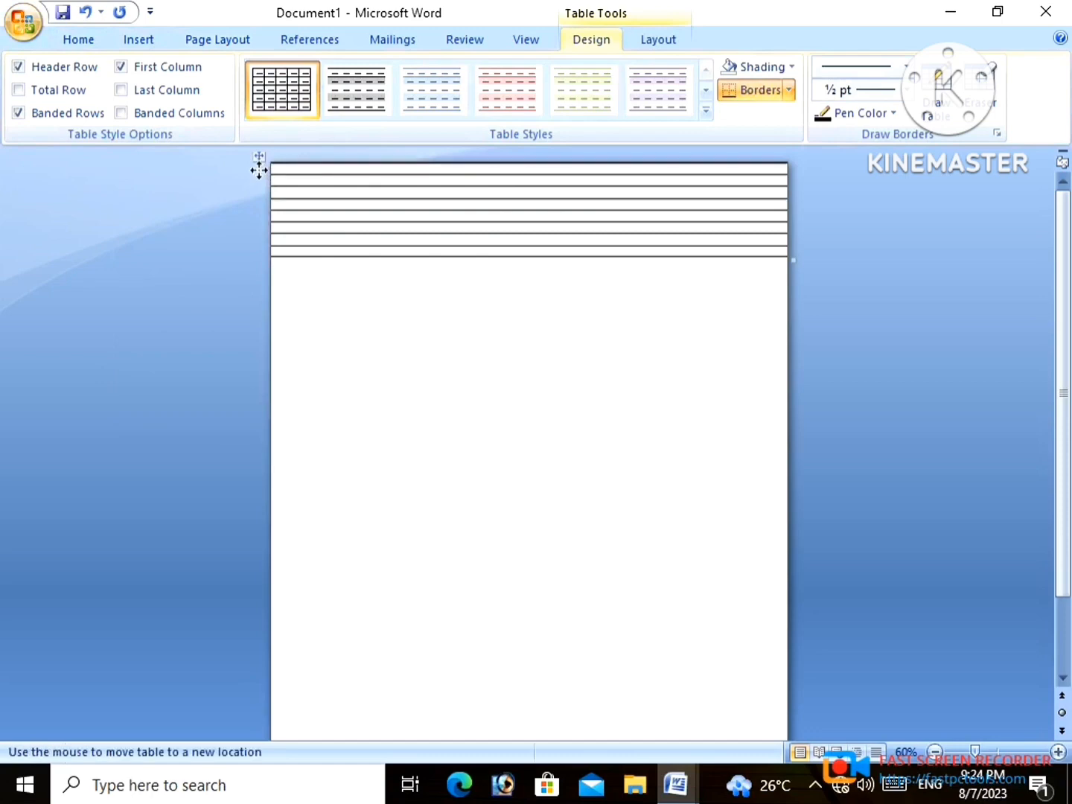
left_click_drag(259, 162, 264, 237)
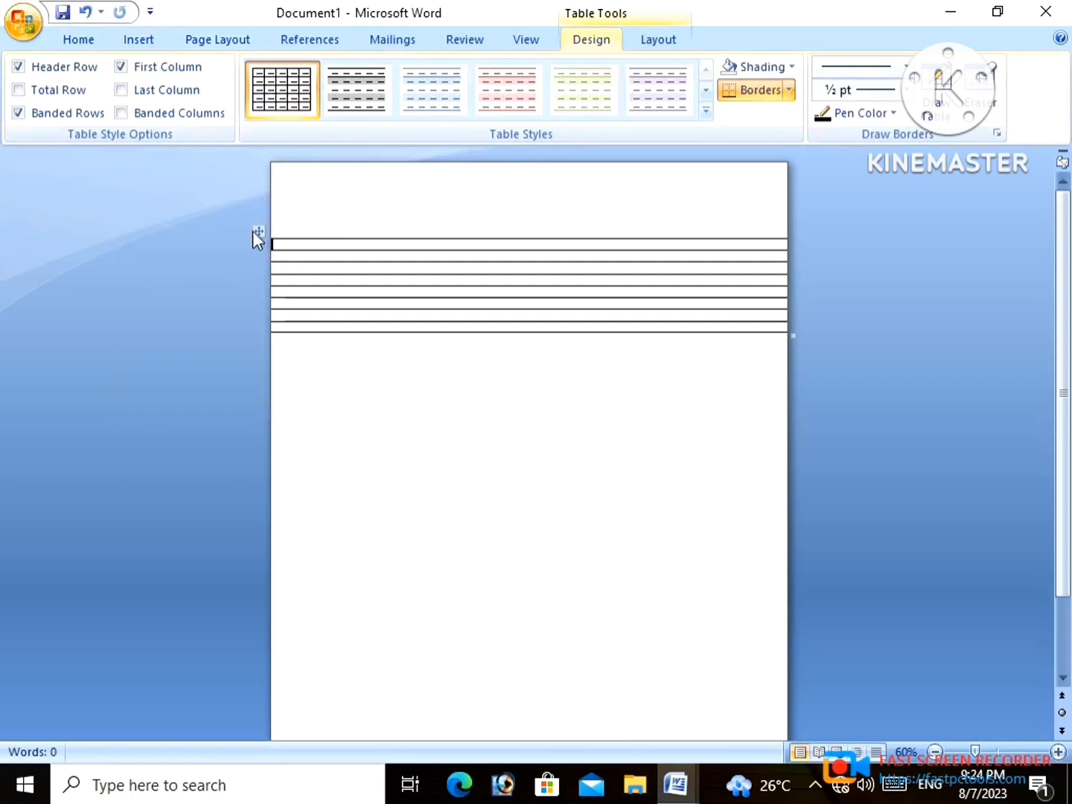
Set the height of all the table rows to 0.4".
left_click(259, 232)
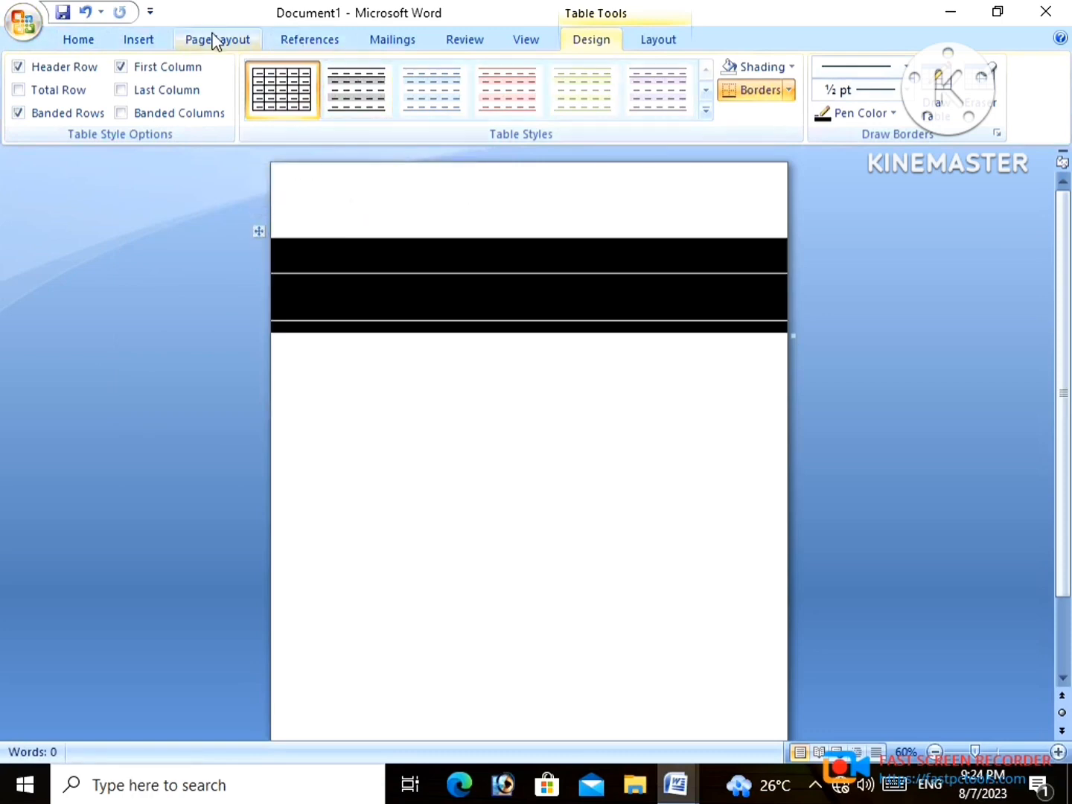
left_click(667, 43)
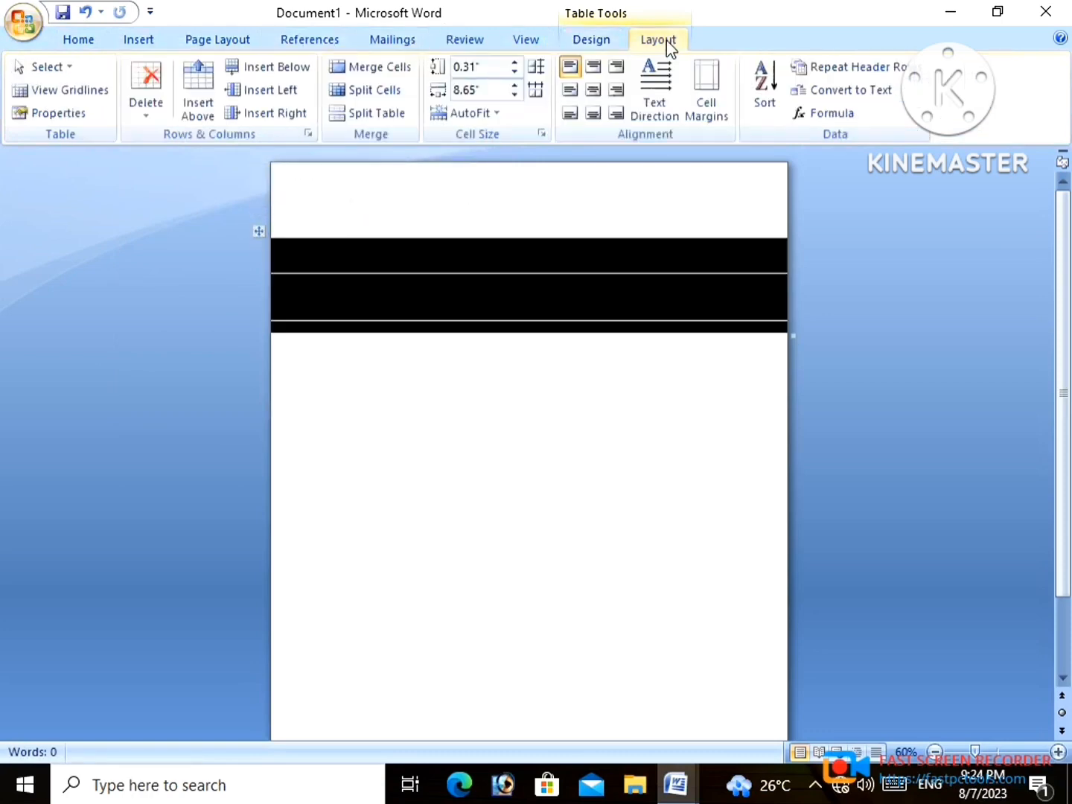
left_click(517, 65)
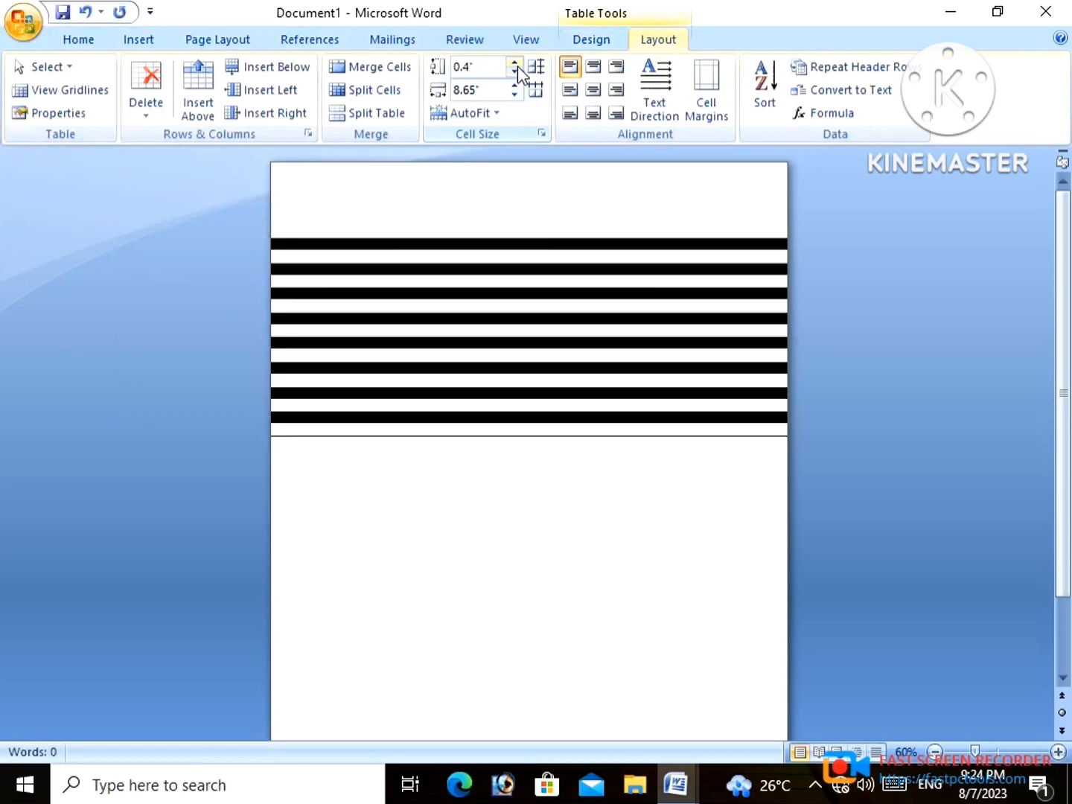
Add new rows after the table's last row until the ruled lines reach near the bottom of the page.
left_click(356, 227)
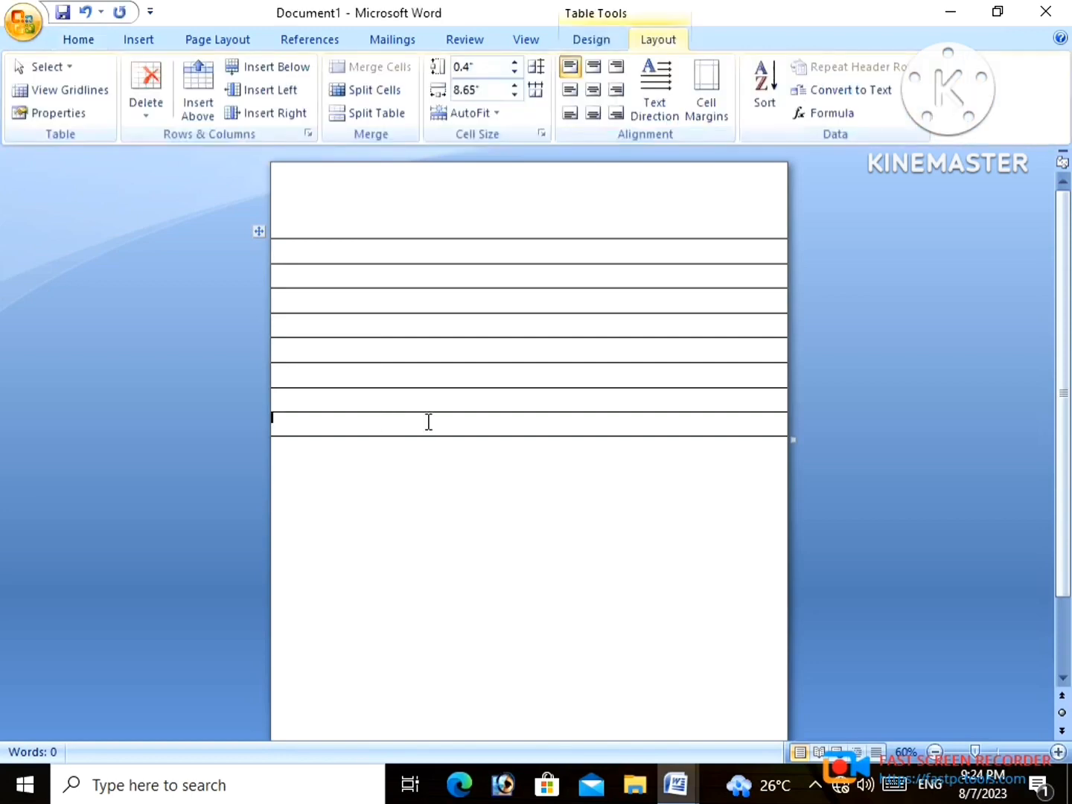
key("Tab")
key("Tab")
key("Tab")
key("Tab")
key("Tab")
key("Tab")
key("Tab")
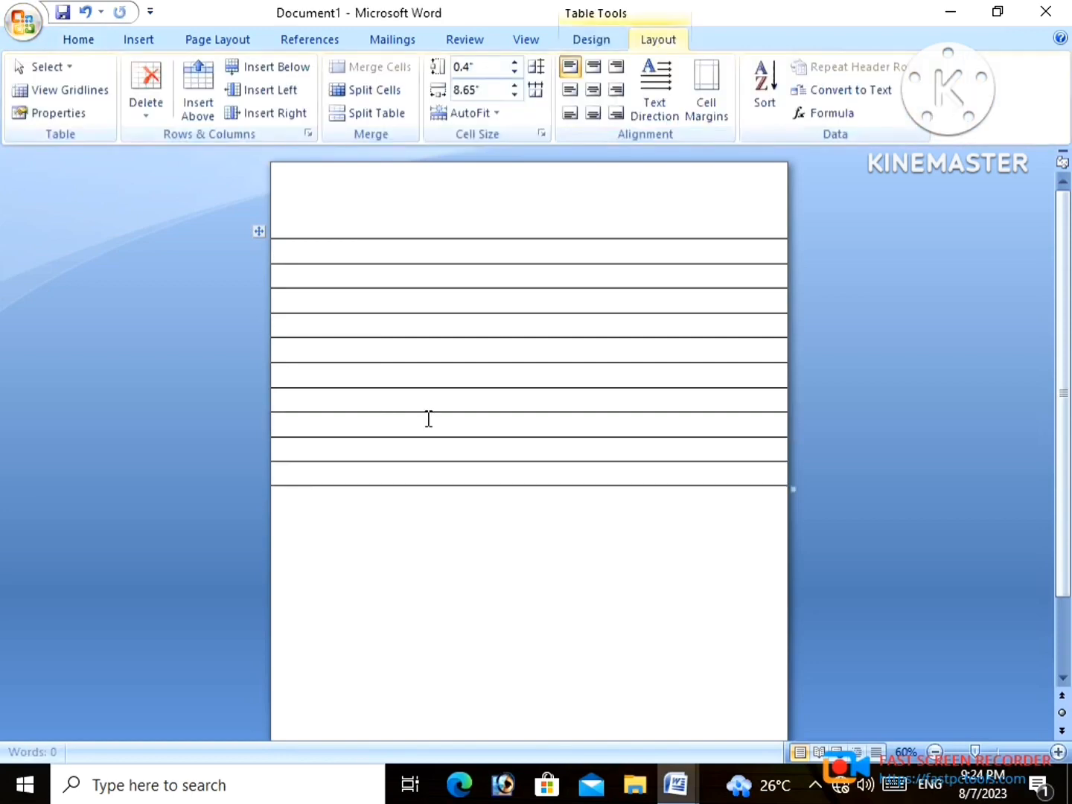
key("Tab")
key("Tab")
key("Tab")
key("Tab")
key("Tab")
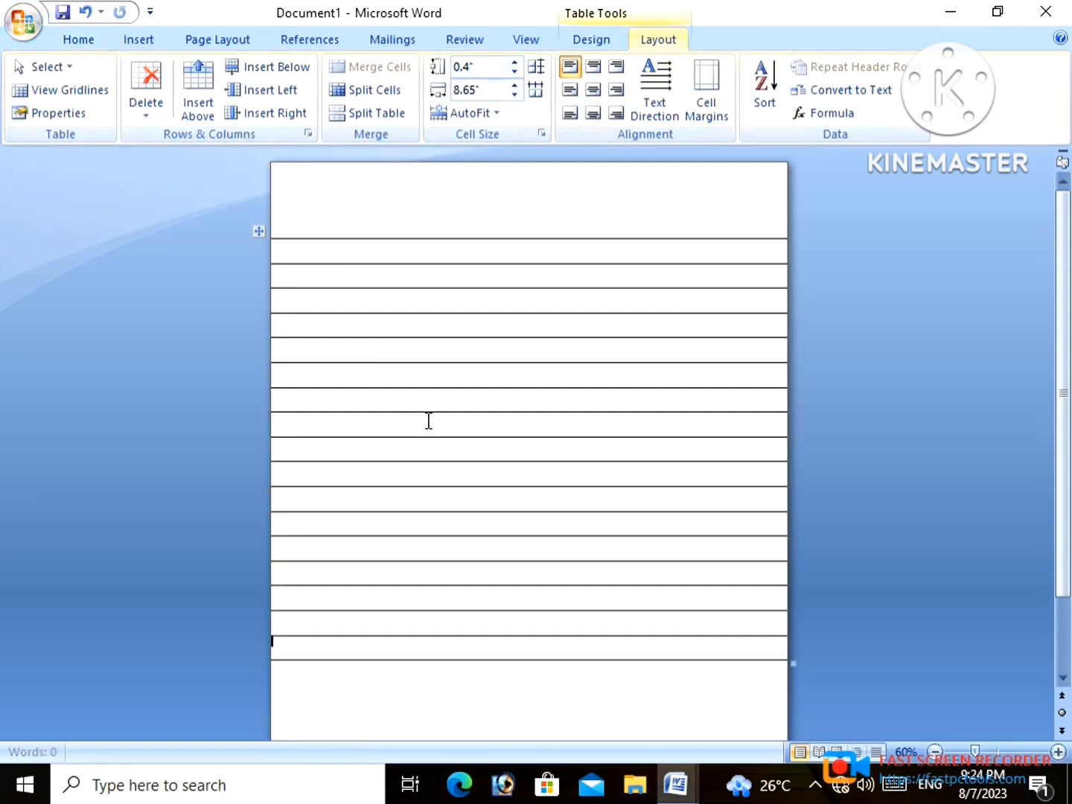
key("Tab")
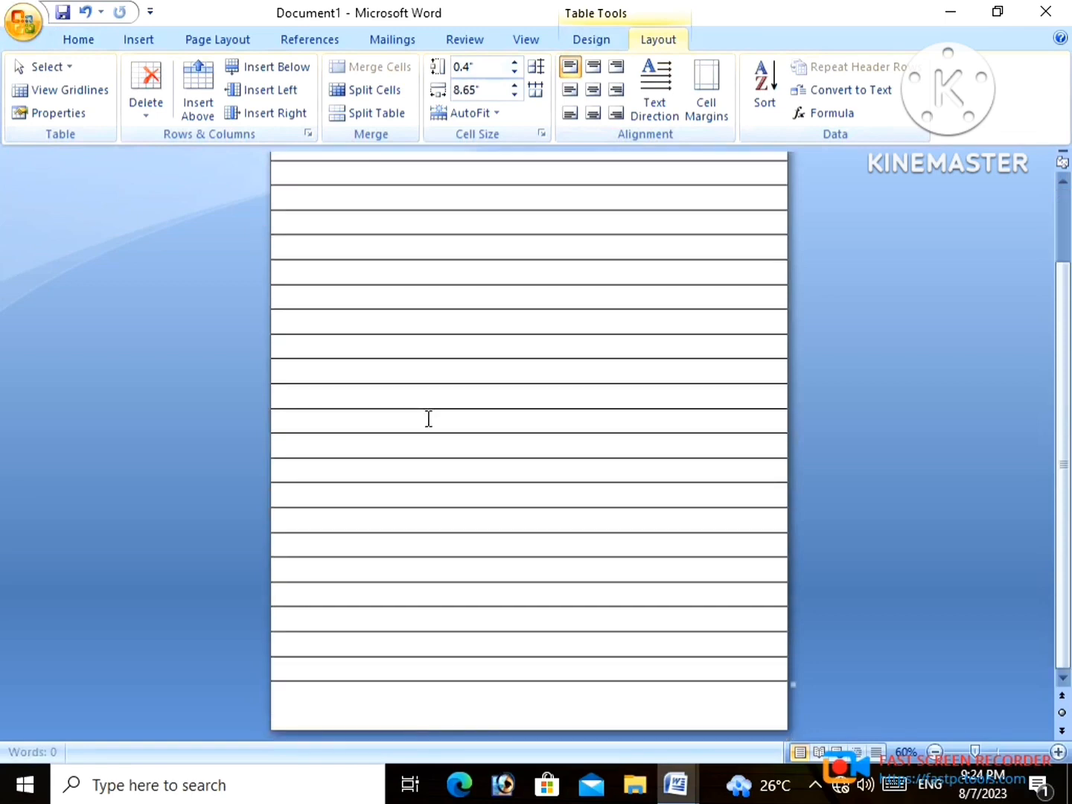
scroll(417, 301, "up", 2)
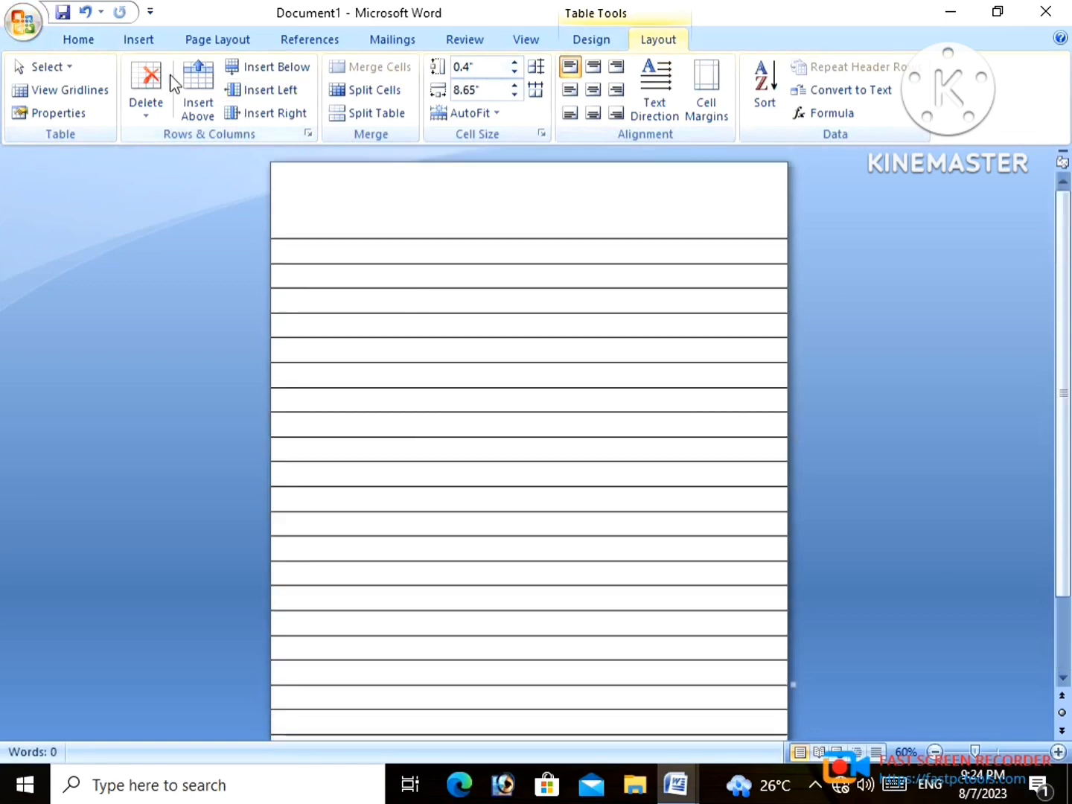
Draw a narrow vertical rectangle near the page's left edge, running from the top of the page to the bottom as a margin line.
left_click(140, 43)
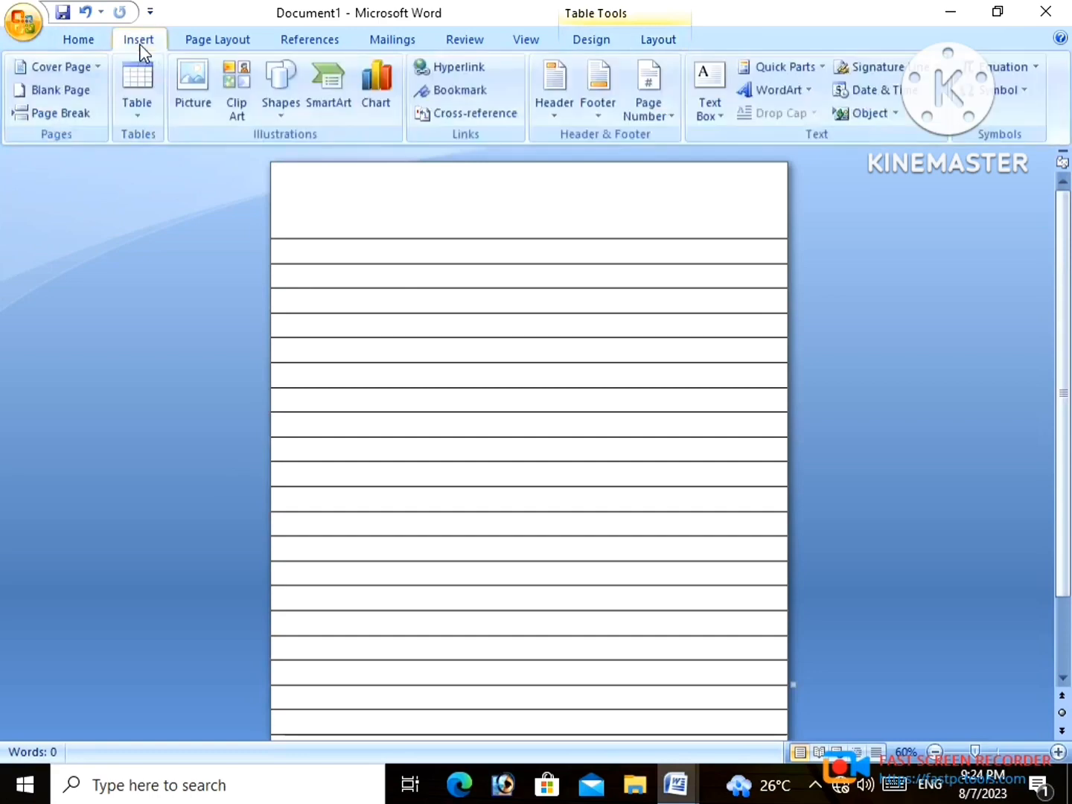
left_click(289, 118)
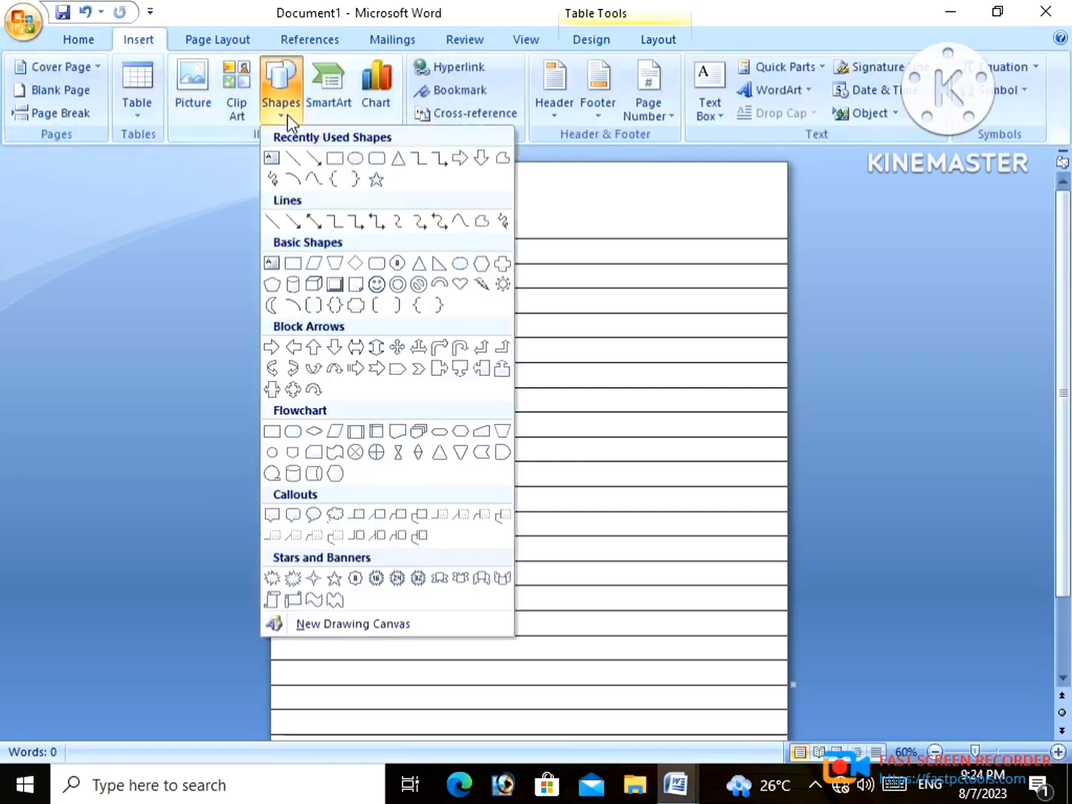
left_click(335, 158)
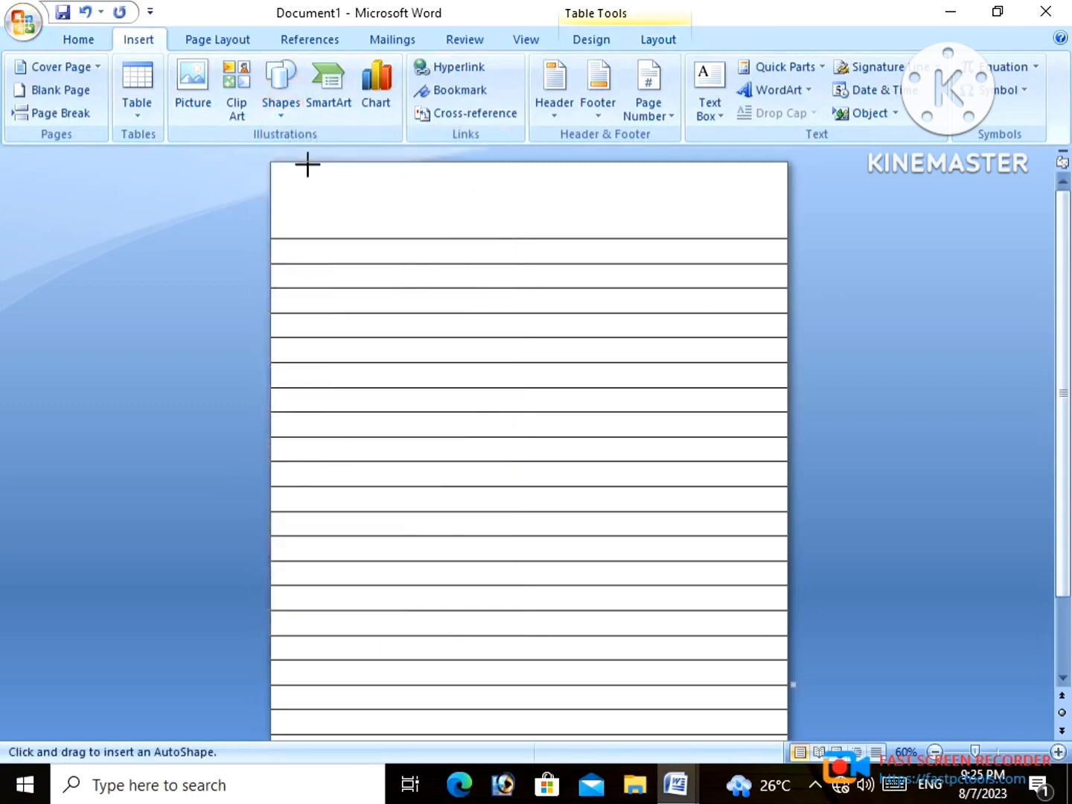
left_click_drag(311, 161, 307, 748)
scroll(390, 425, "up", 3)
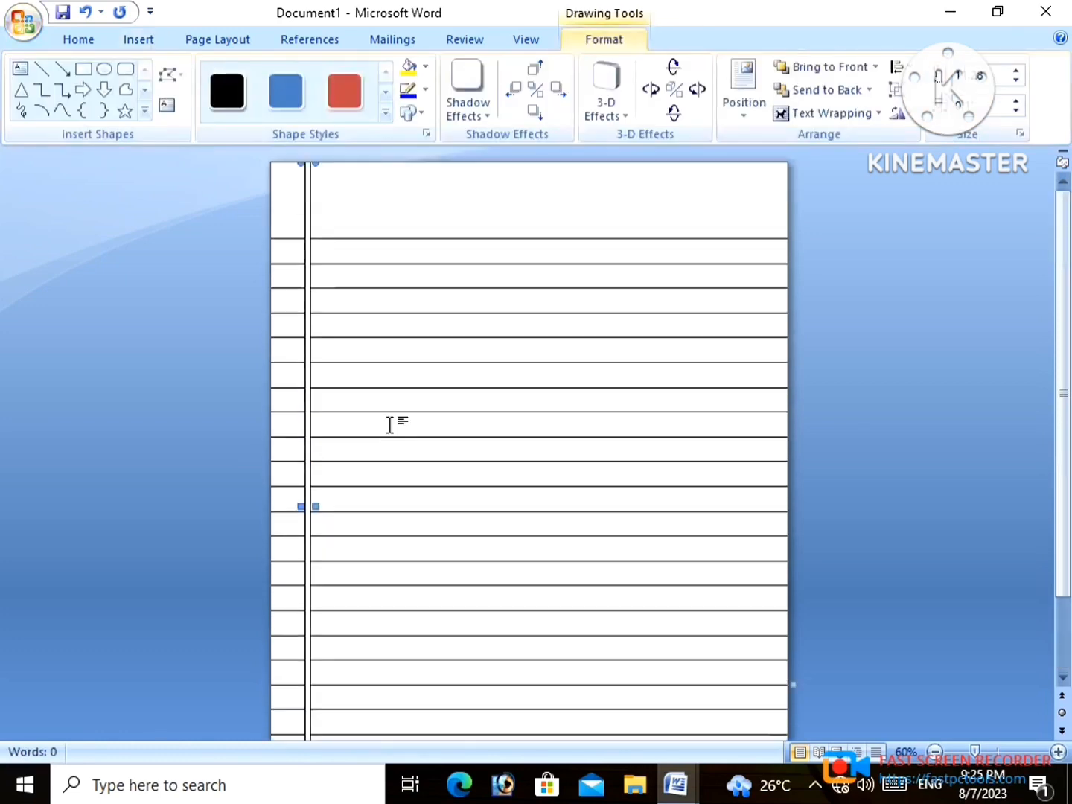
Set the outline of the vertical margin rectangle to the standard Dark Red colour.
left_click(426, 94)
left_click(408, 247)
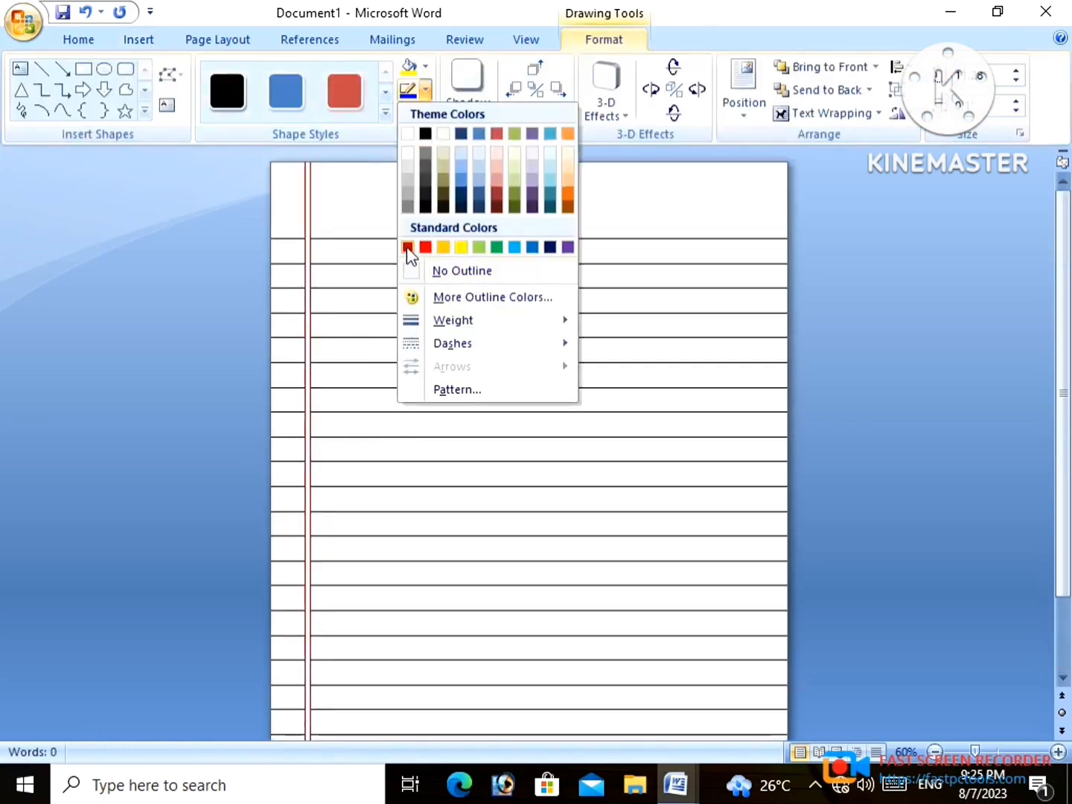
left_click(402, 203)
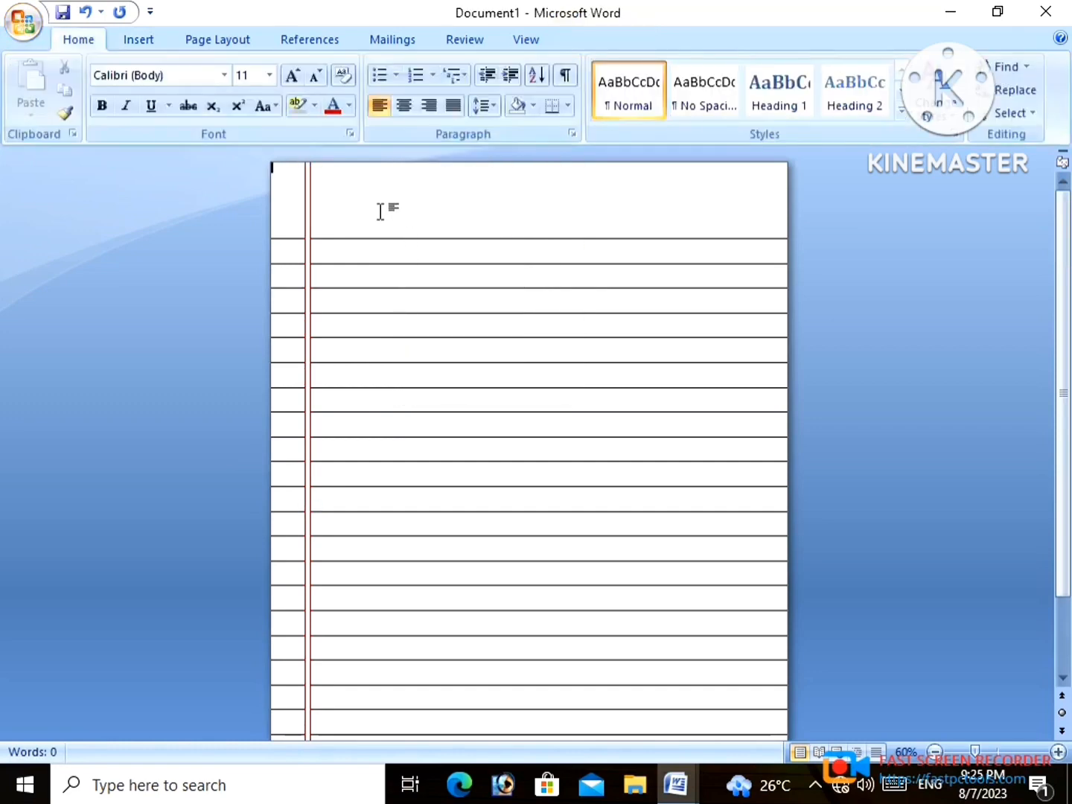
Draw a thin horizontal rectangle across the full page width just above the first table row, and adjust it to the left page edge.
left_click(143, 40)
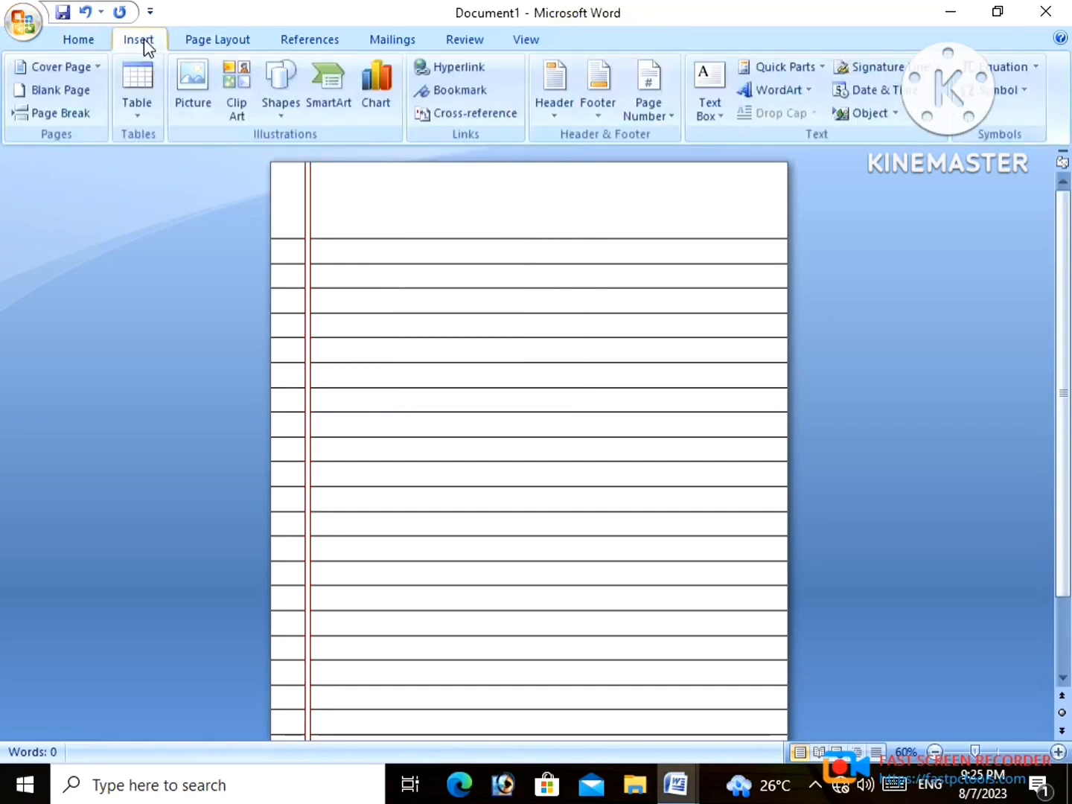
left_click(279, 107)
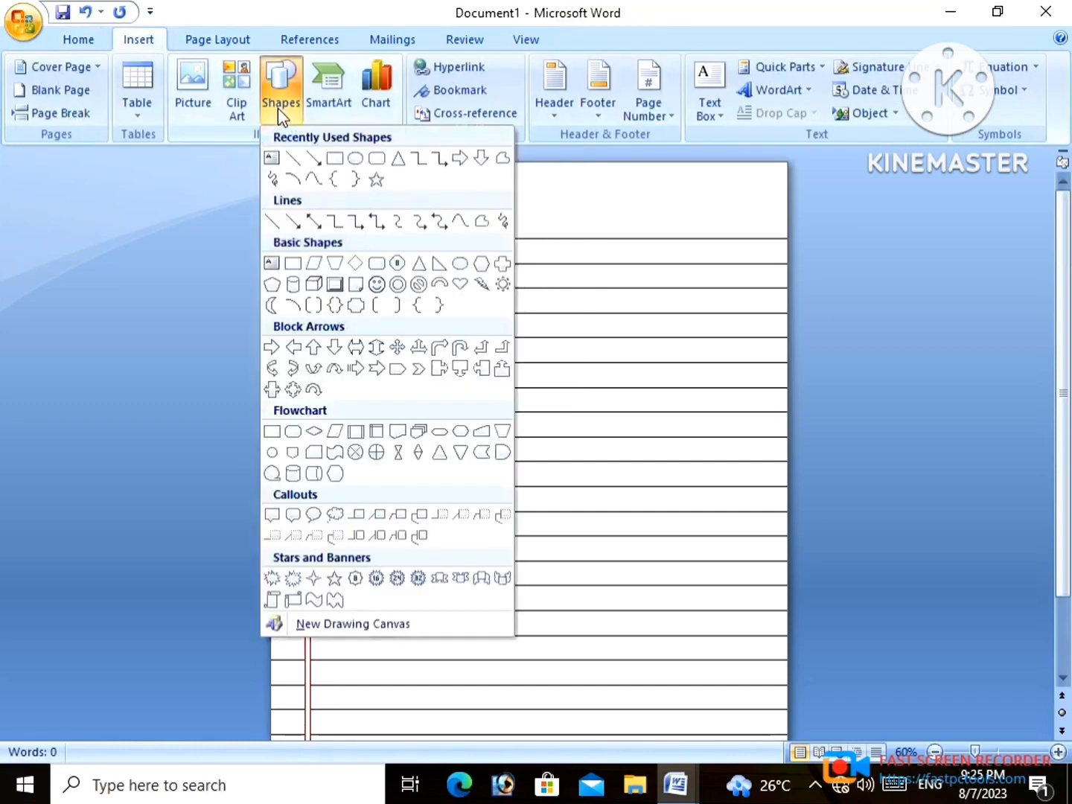
left_click(334, 160)
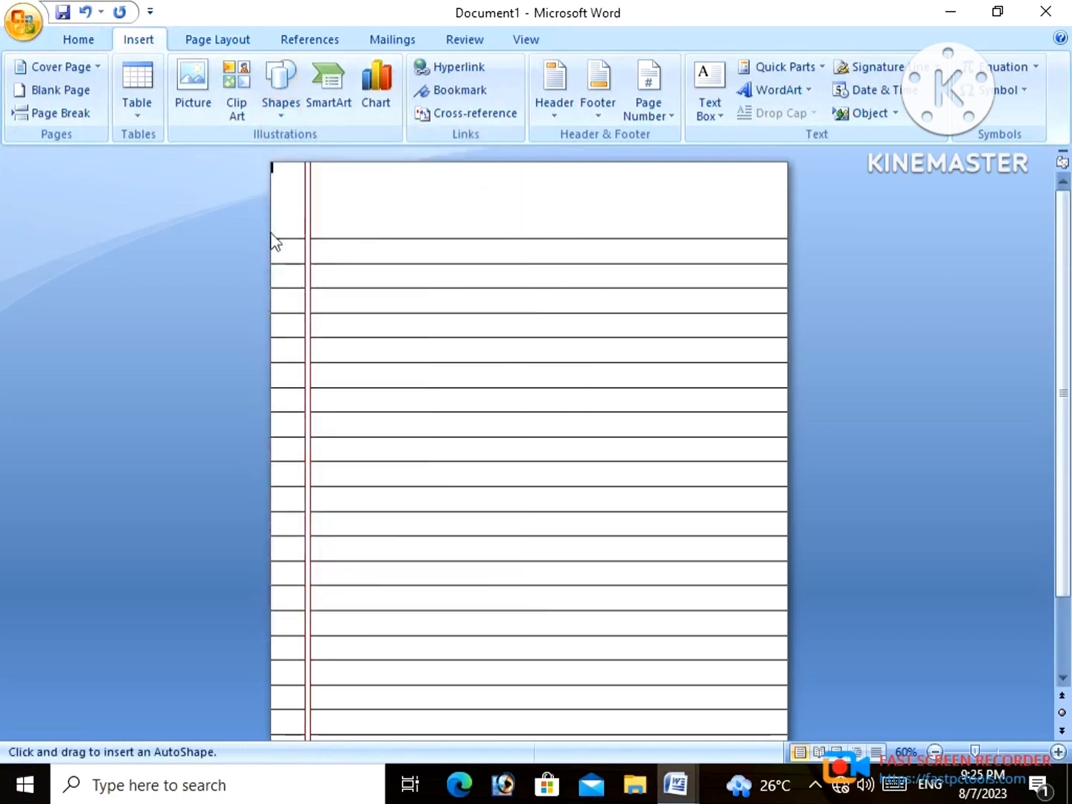
mouse_move(275, 228)
left_mouse_down()
mouse_move(548, 247)
mouse_move(814, 242)
mouse_move(795, 237)
left_mouse_up()
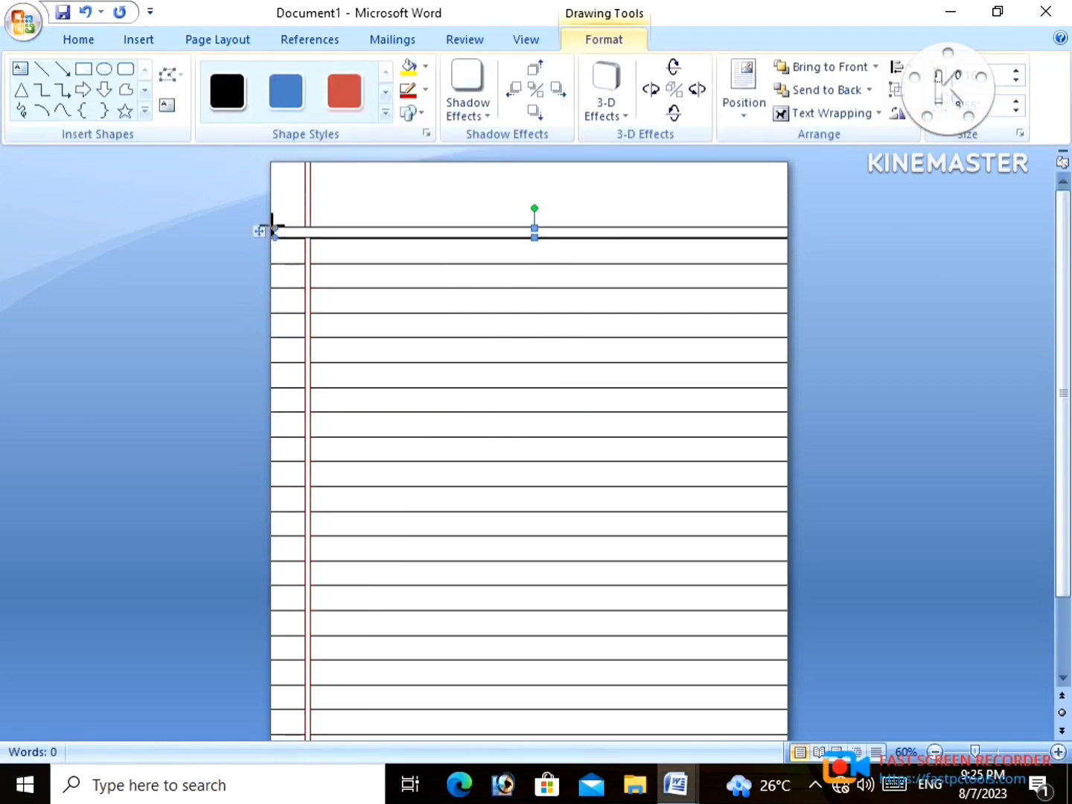
left_click_drag(273, 227, 263, 230)
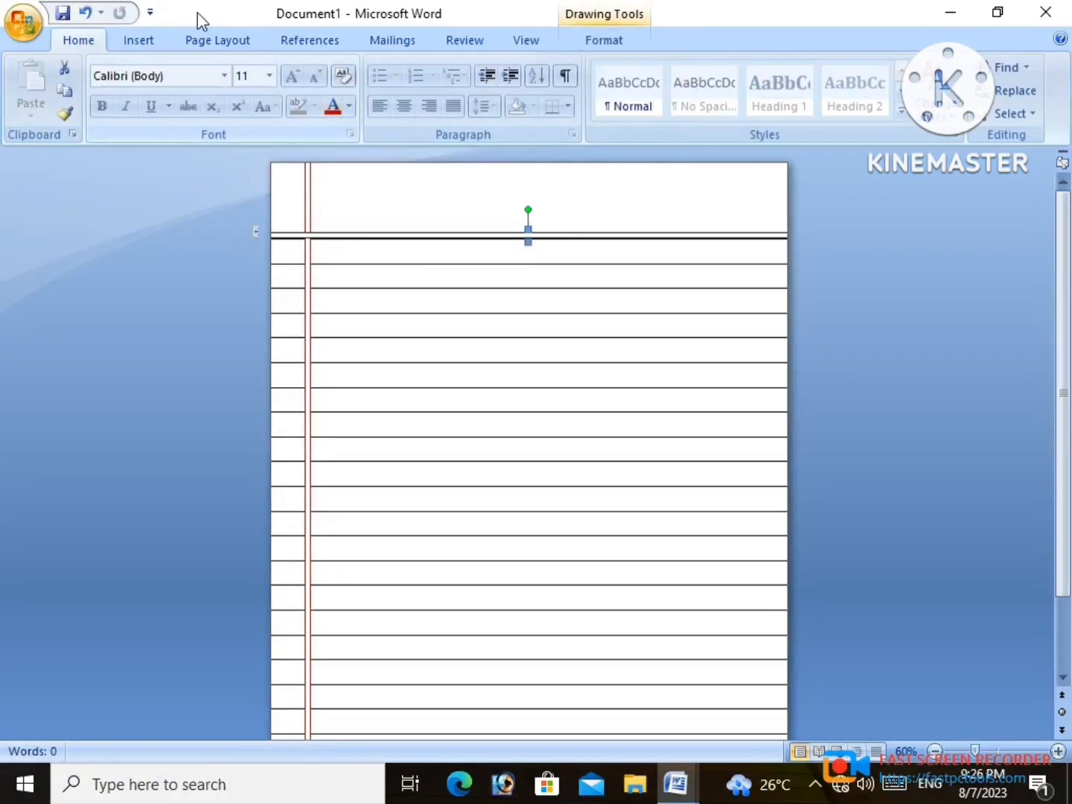
Apply the dark red outline to the horizontal header rectangle and deselect it.
left_click(609, 45)
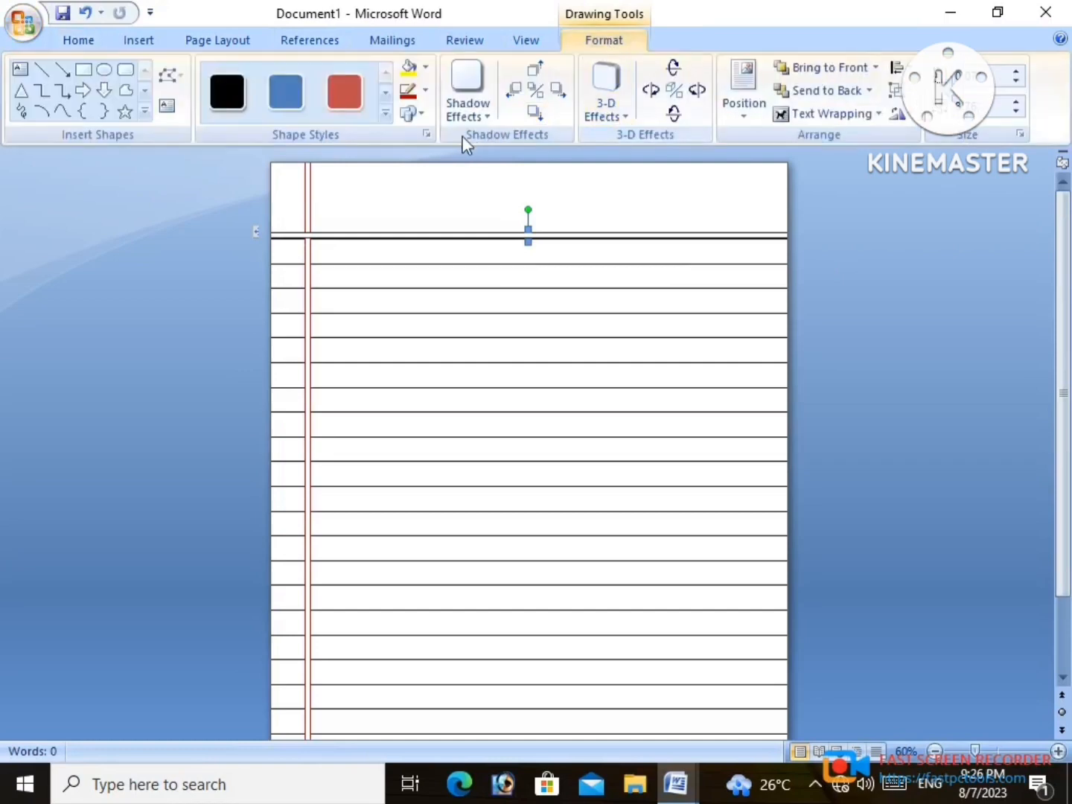
left_click(408, 90)
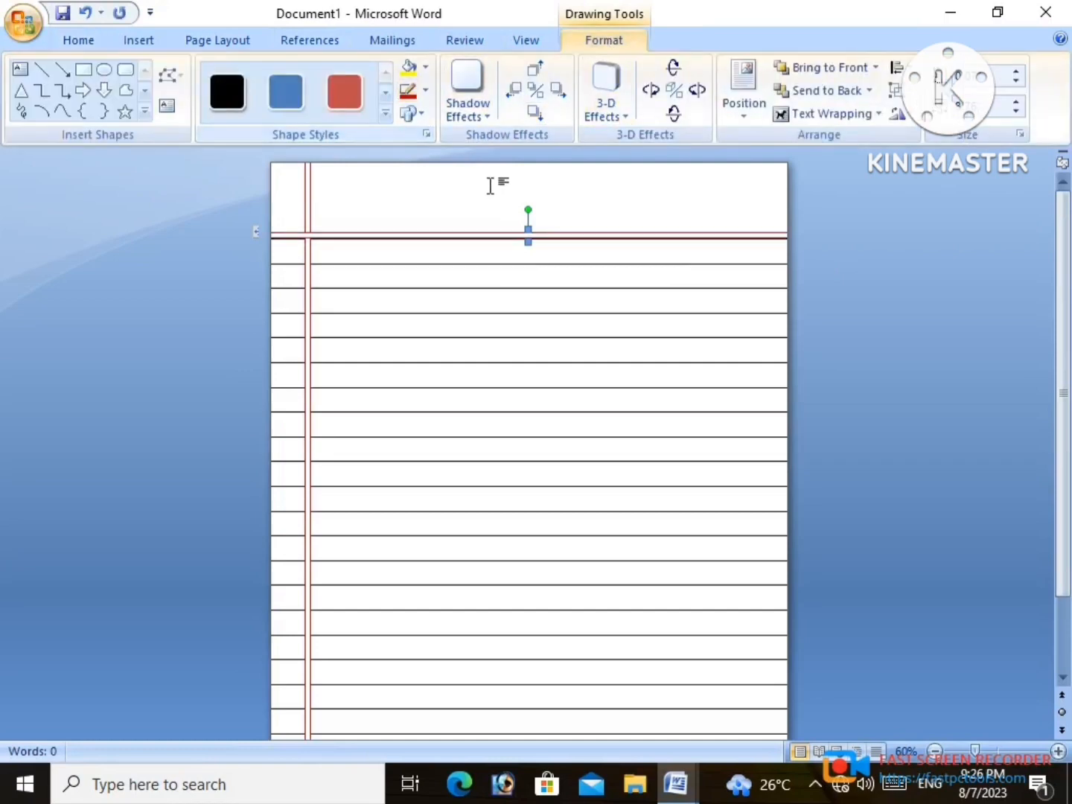
left_click(513, 192)
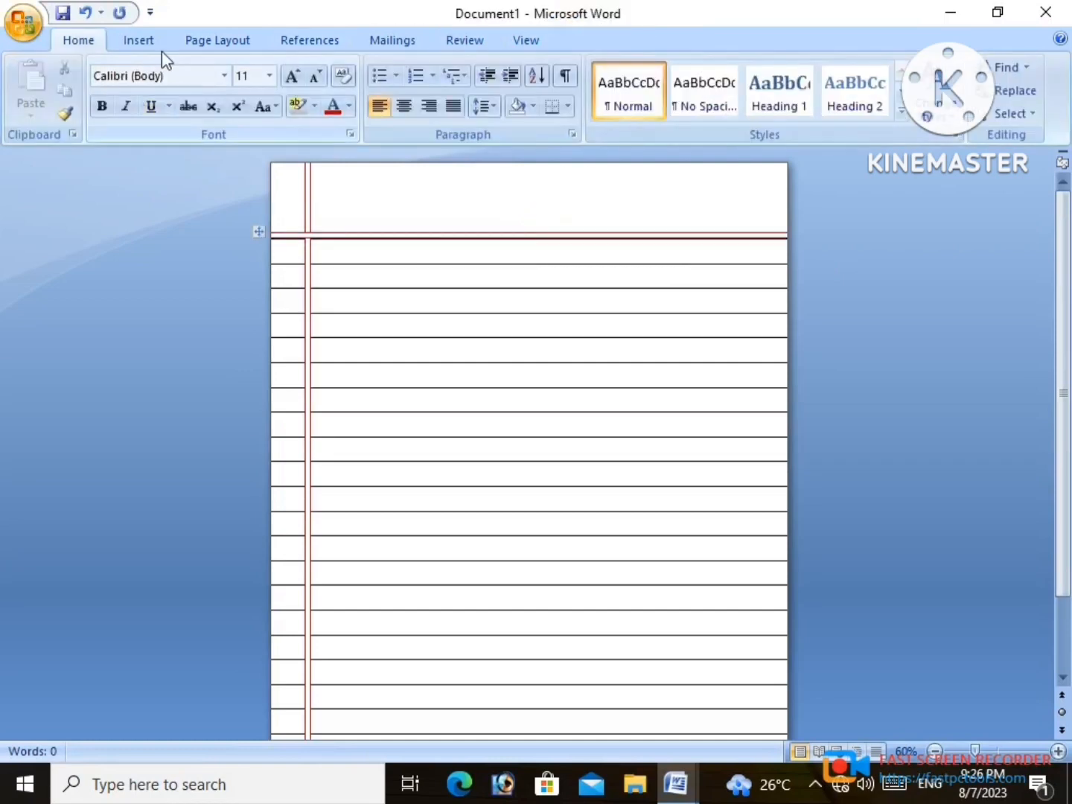
Draw a flowchart Card shape in the page header's right corner, above the horizontal red line, and extend its upper edge slightly upward.
left_click(139, 41)
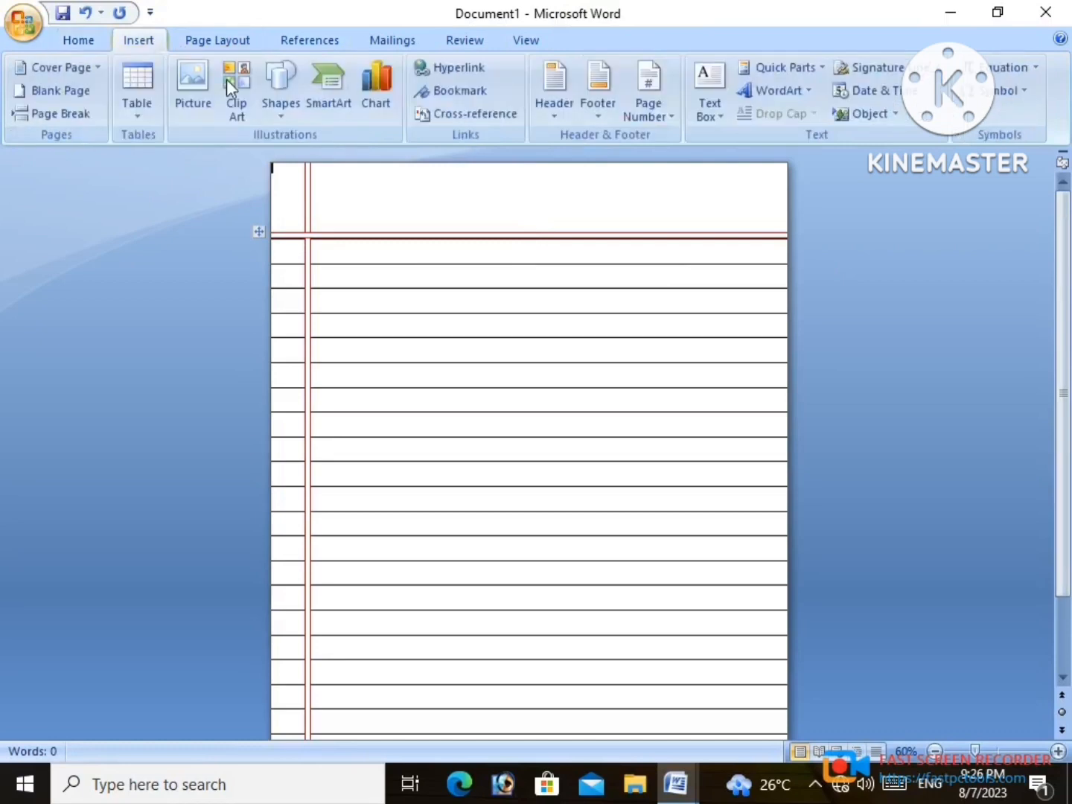
left_click(279, 101)
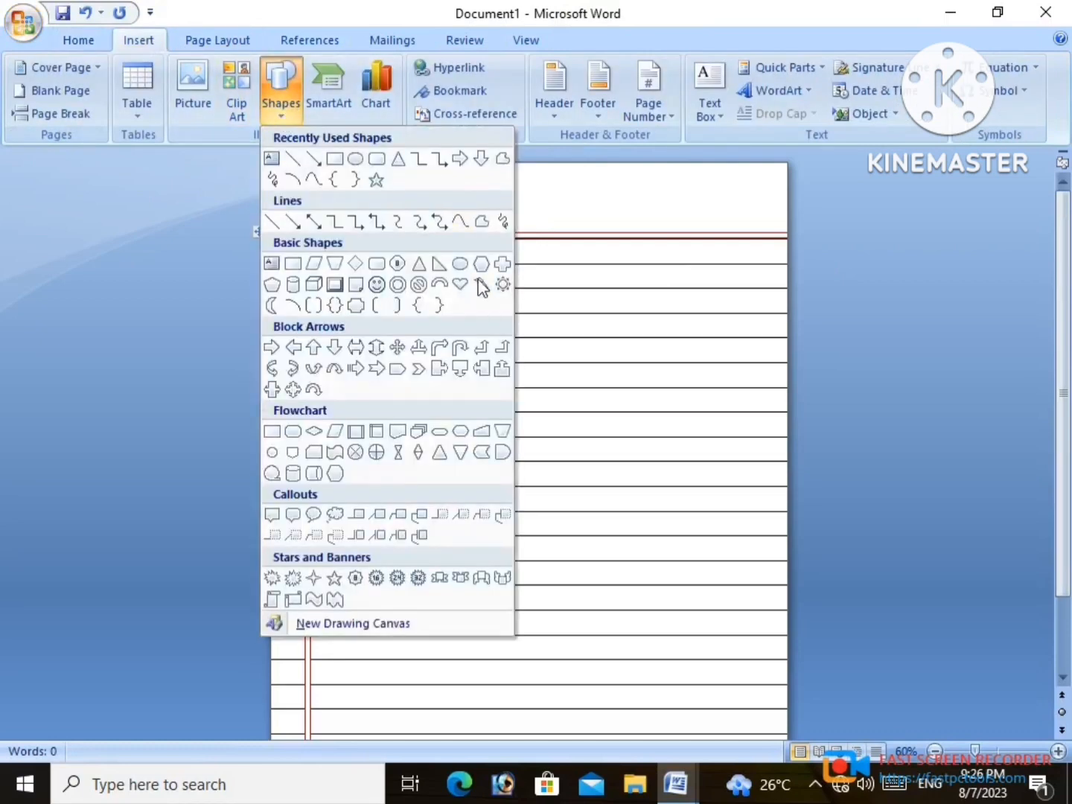
left_click(314, 451)
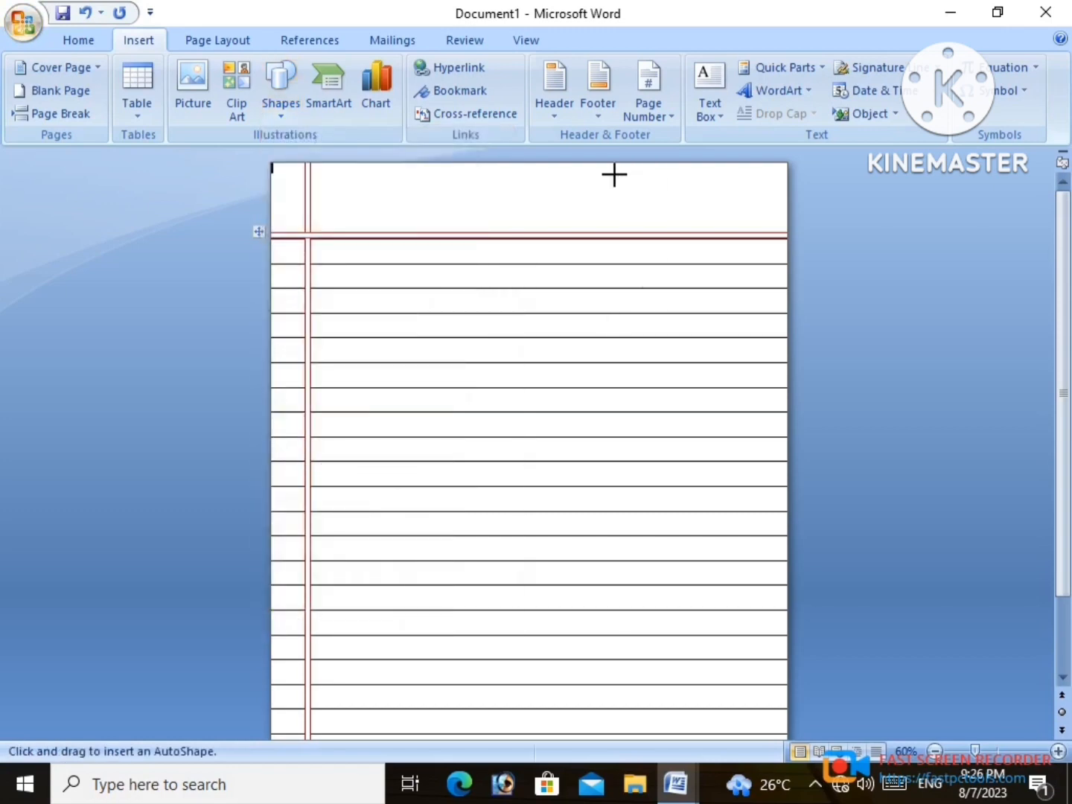
mouse_move(613, 175)
left_mouse_down()
mouse_move(739, 231)
mouse_move(757, 200)
left_mouse_up()
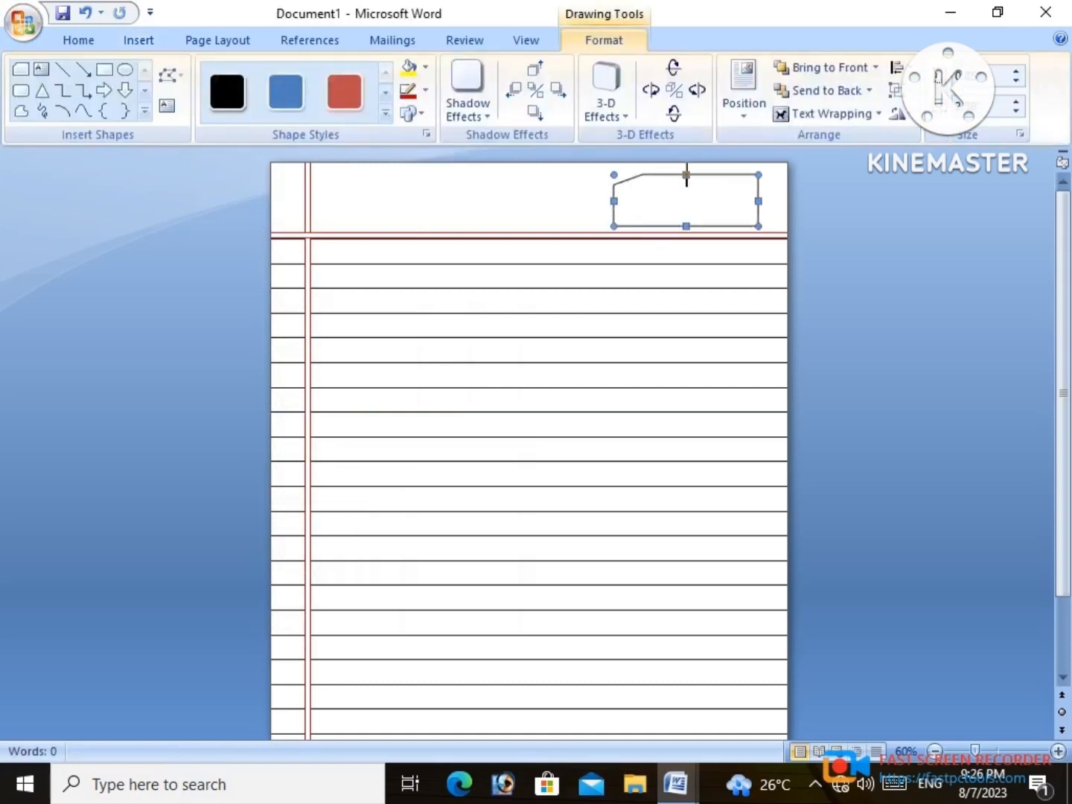
left_click_drag(687, 164, 685, 171)
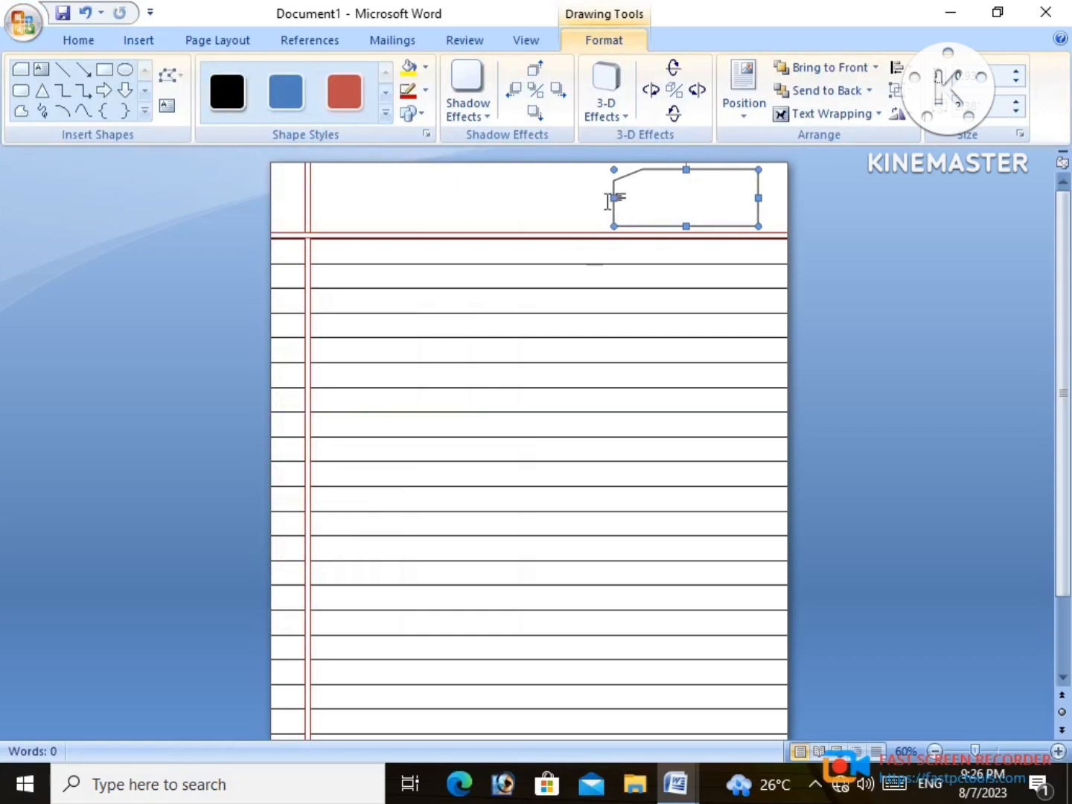
Apply the dark red outline to the card shape and give it a slight shadow.
left_click(408, 91)
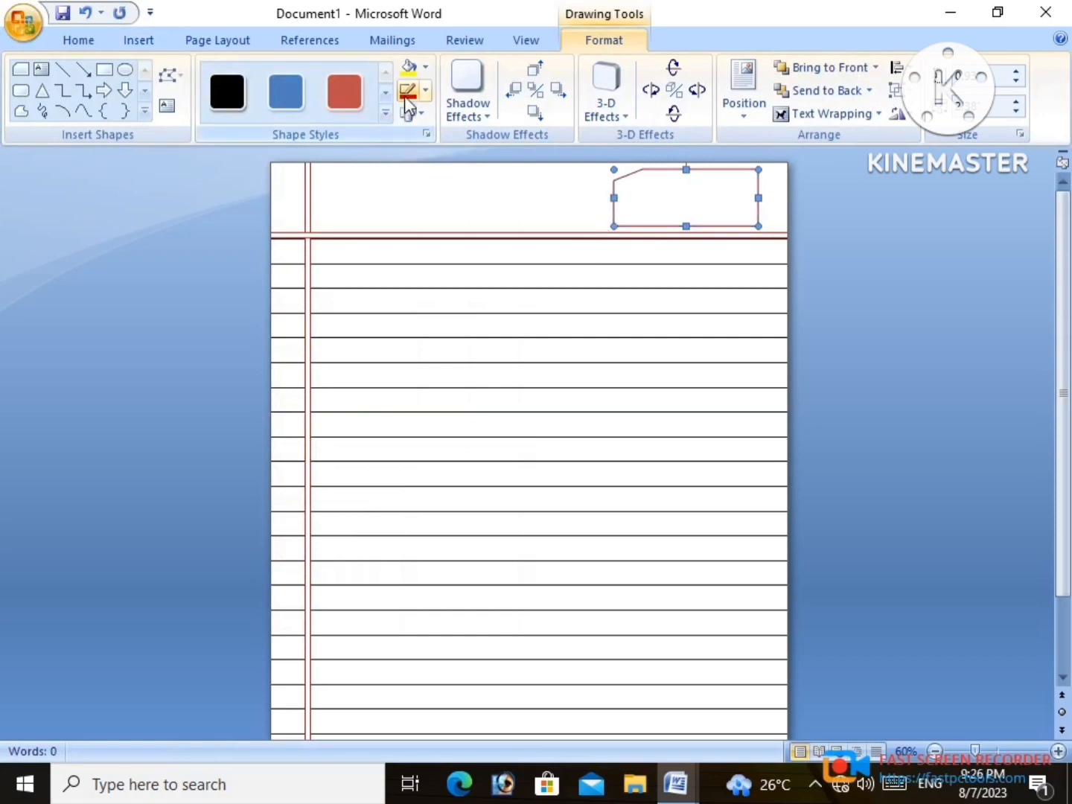
left_click(514, 91)
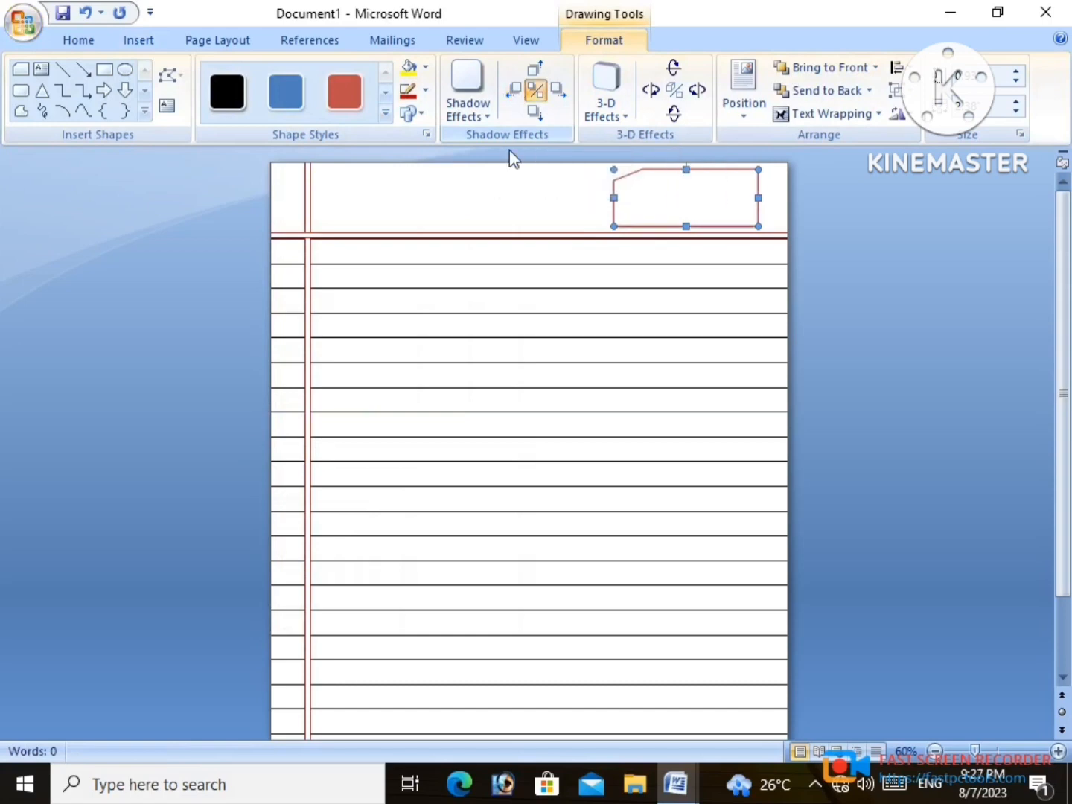
left_click(508, 205)
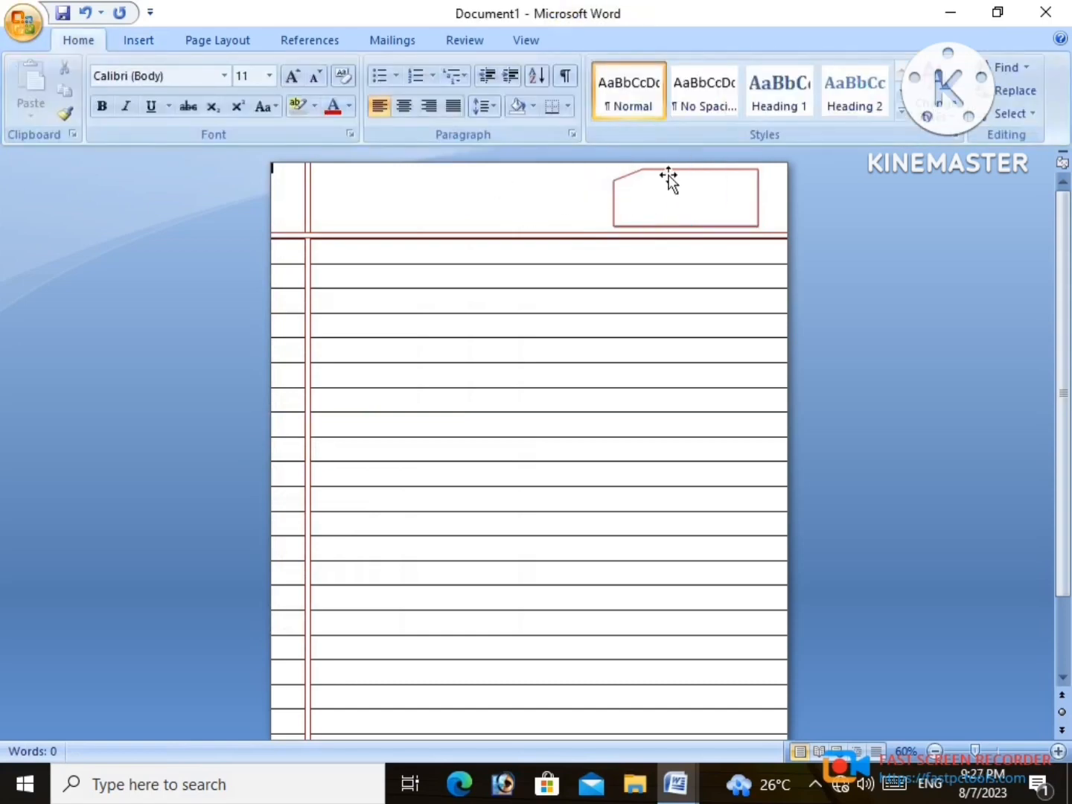
Add text inside the card shape: "DATE" followed by a dashed line, and "PAGE NO :" with a dashed line below it.
left_click(649, 192)
right_click(647, 193)
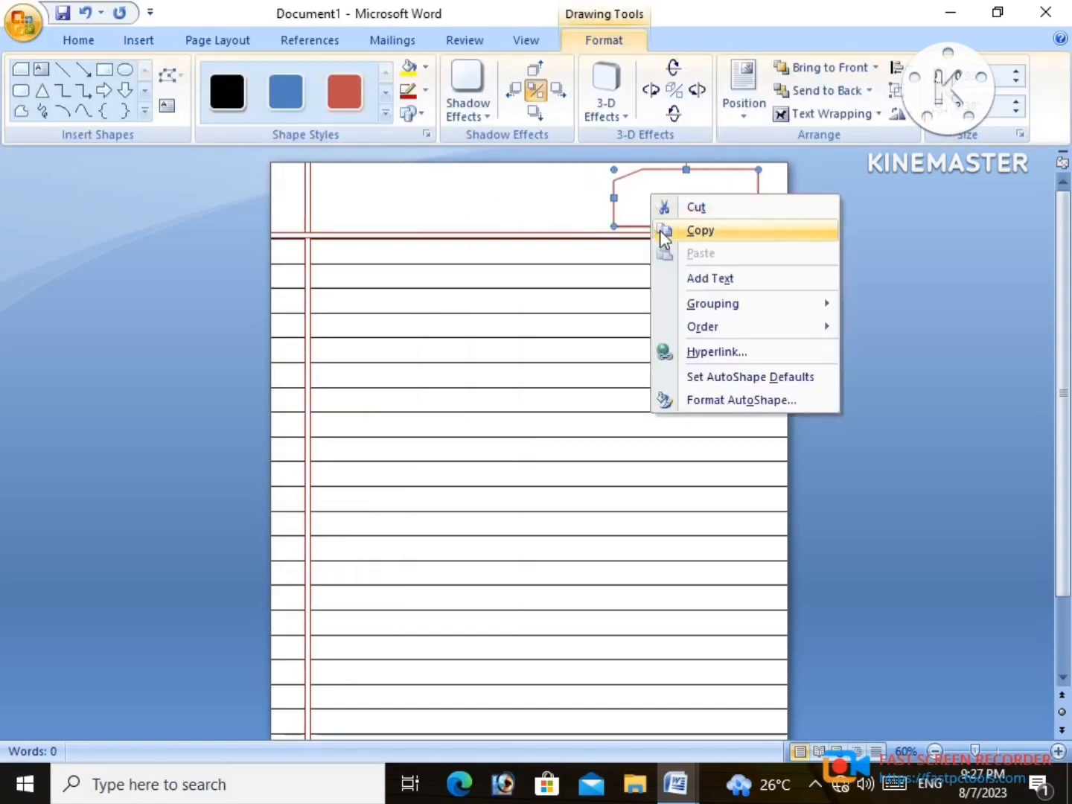
left_click(698, 280)
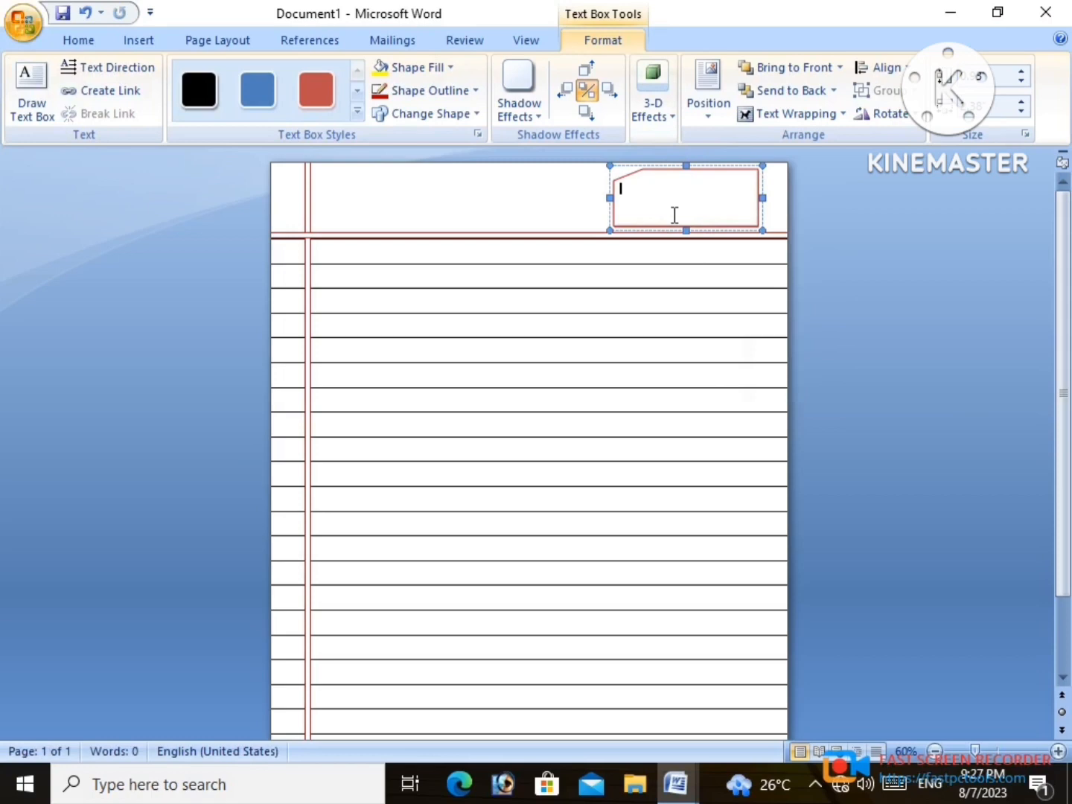
type("DATE--------------")
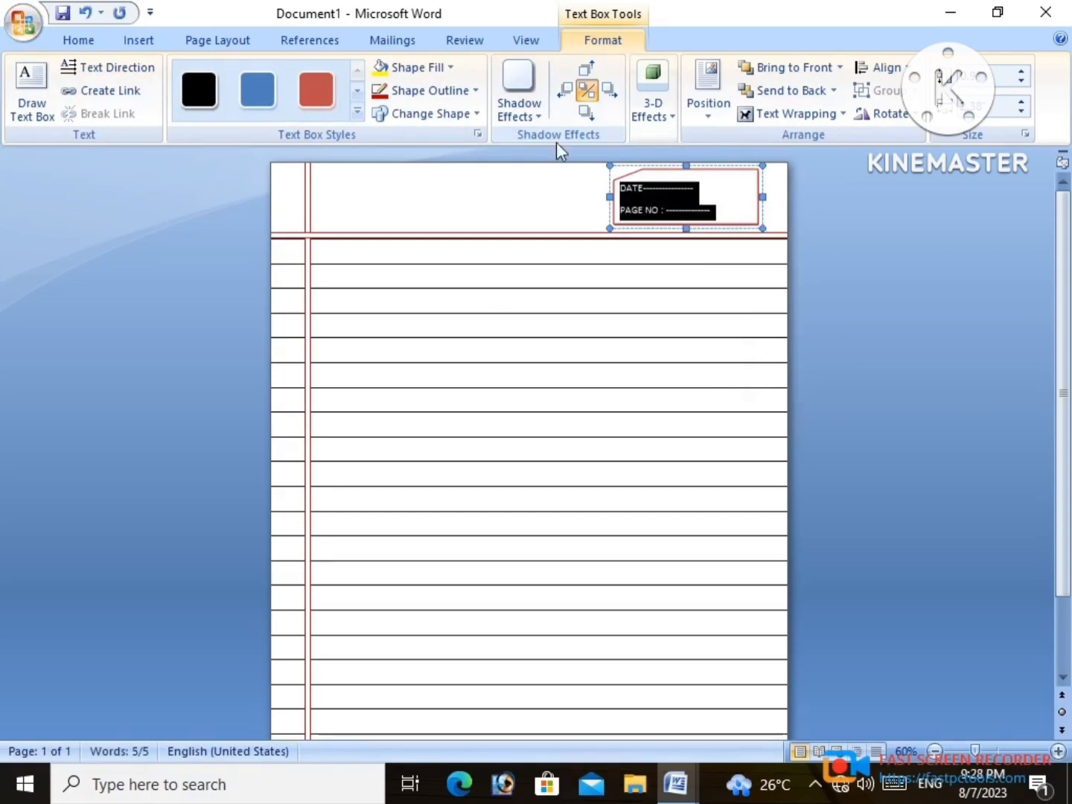
Set the font colour of the selected DATE and PAGE NO lines to the standard Dark Red.
left_click(474, 90)
right_click(680, 207)
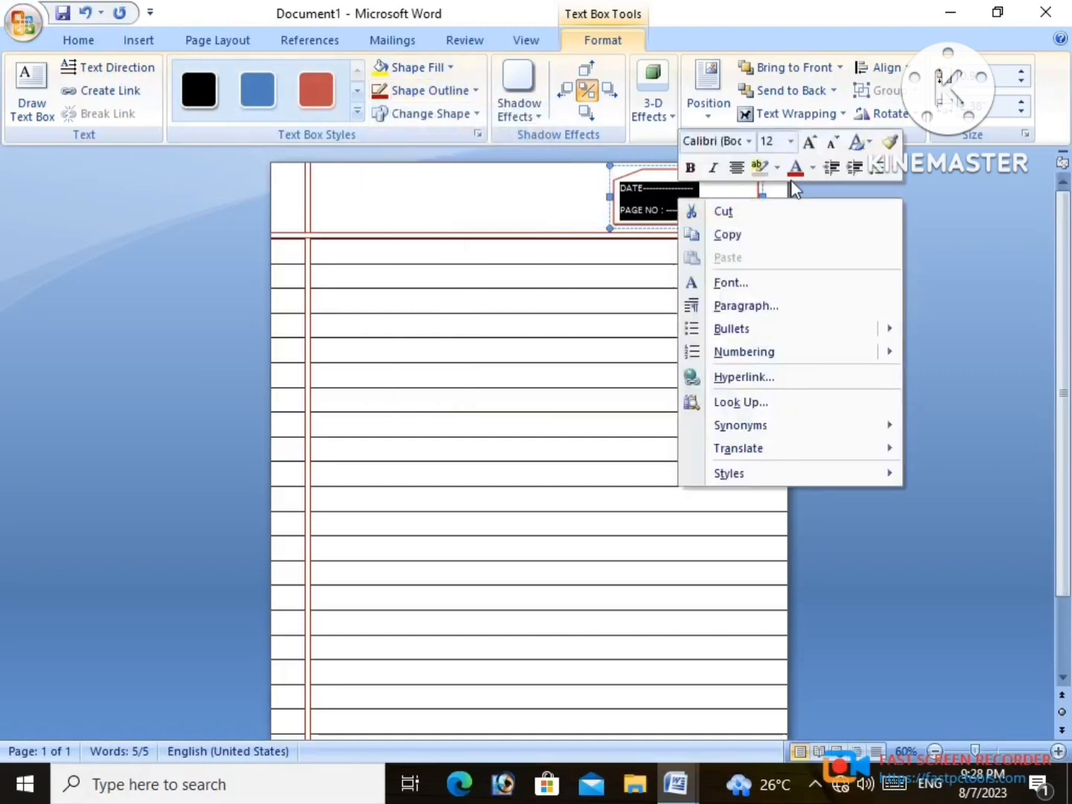
left_click(813, 169)
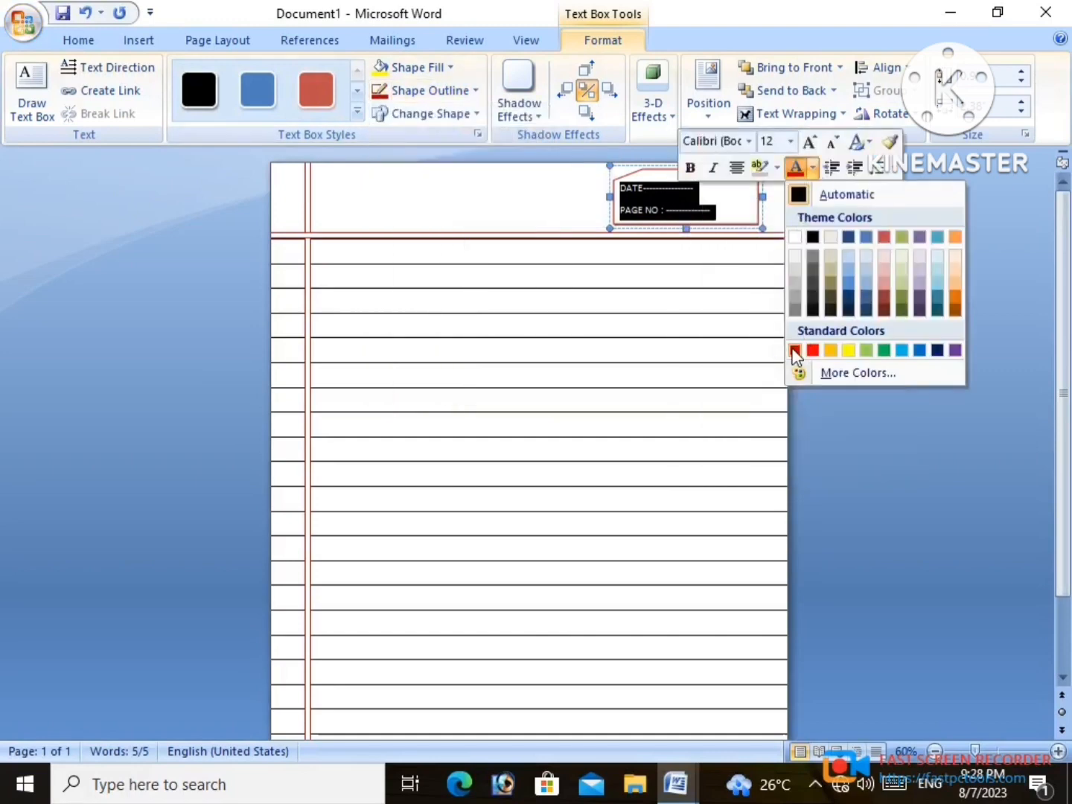
left_click(794, 350)
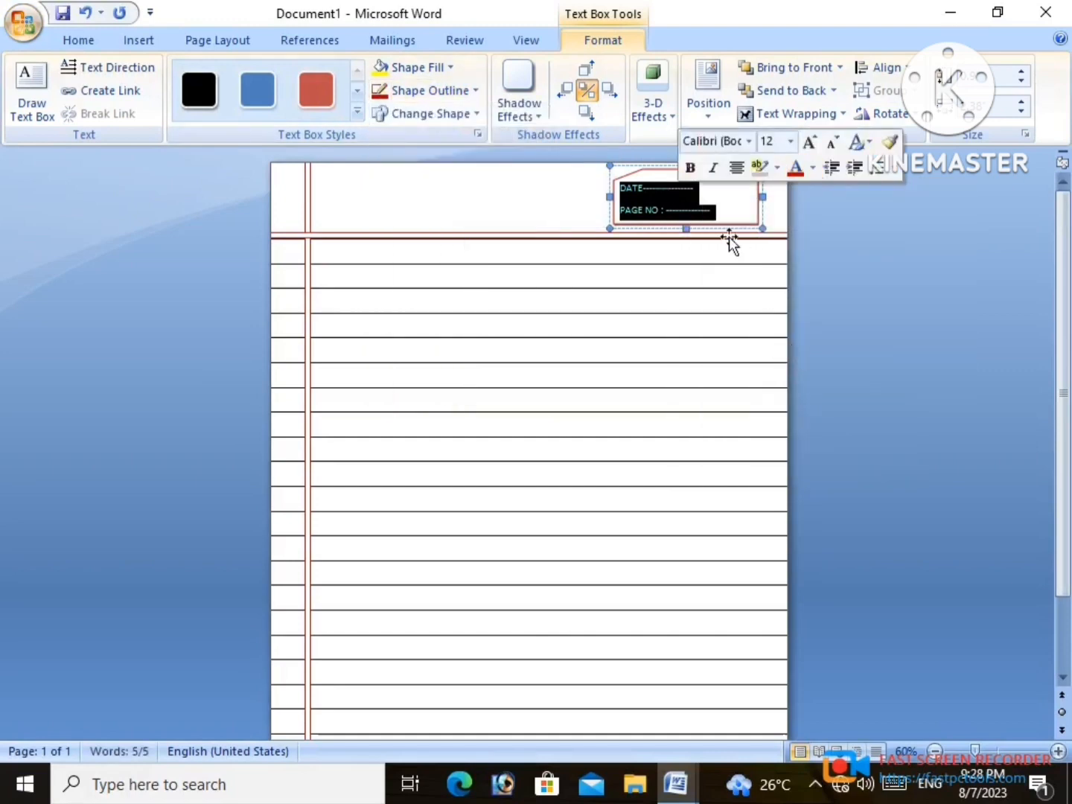
left_click(816, 220)
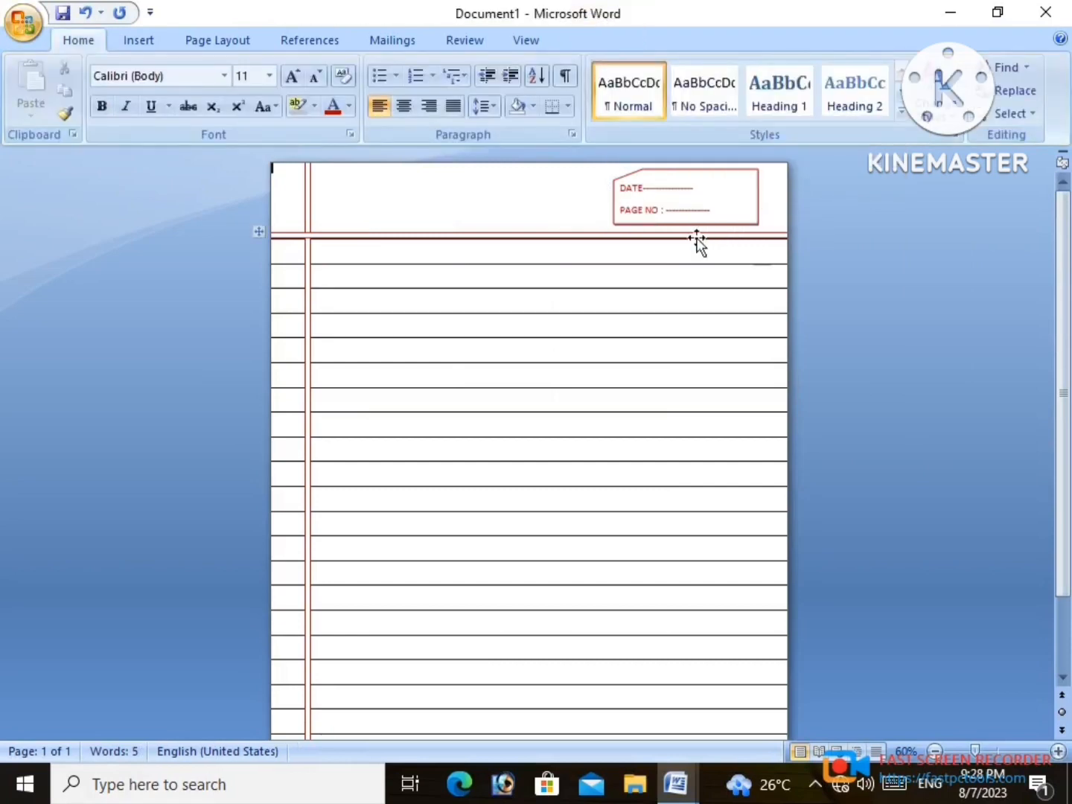
Examine the finished notebook page close up and as a whole, checking the header card, margin lines and ruled rows.
mouse_move(1064, 371)
left_mouse_down()
mouse_move(1063, 446)
mouse_move(1068, 350)
left_mouse_up()
scroll(452, 440, "up", 1)
left_click(1058, 751)
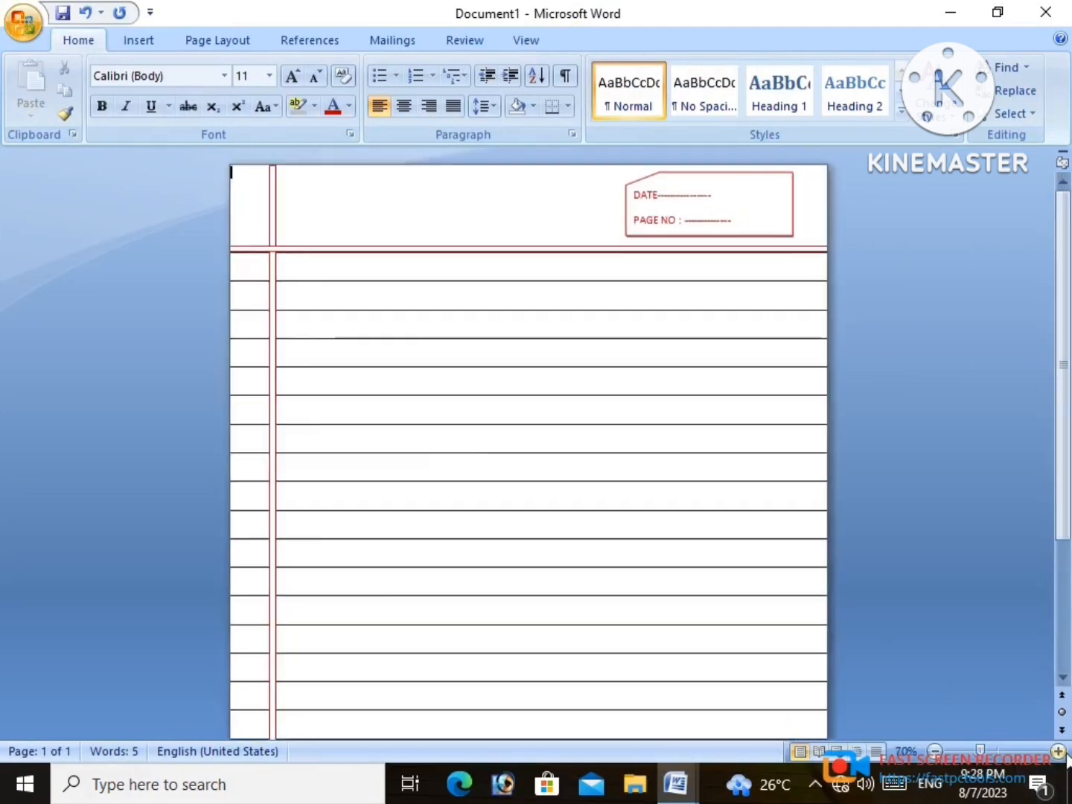
left_click(1058, 751)
left_click(1058, 751)
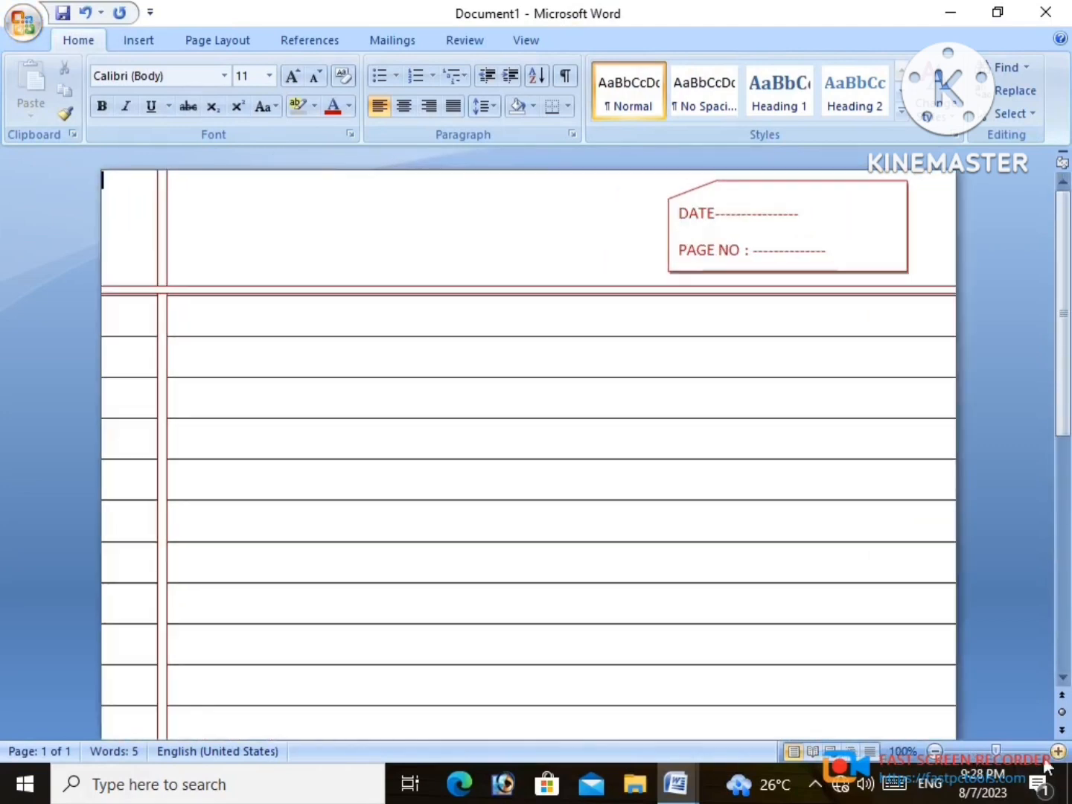
left_click(937, 751)
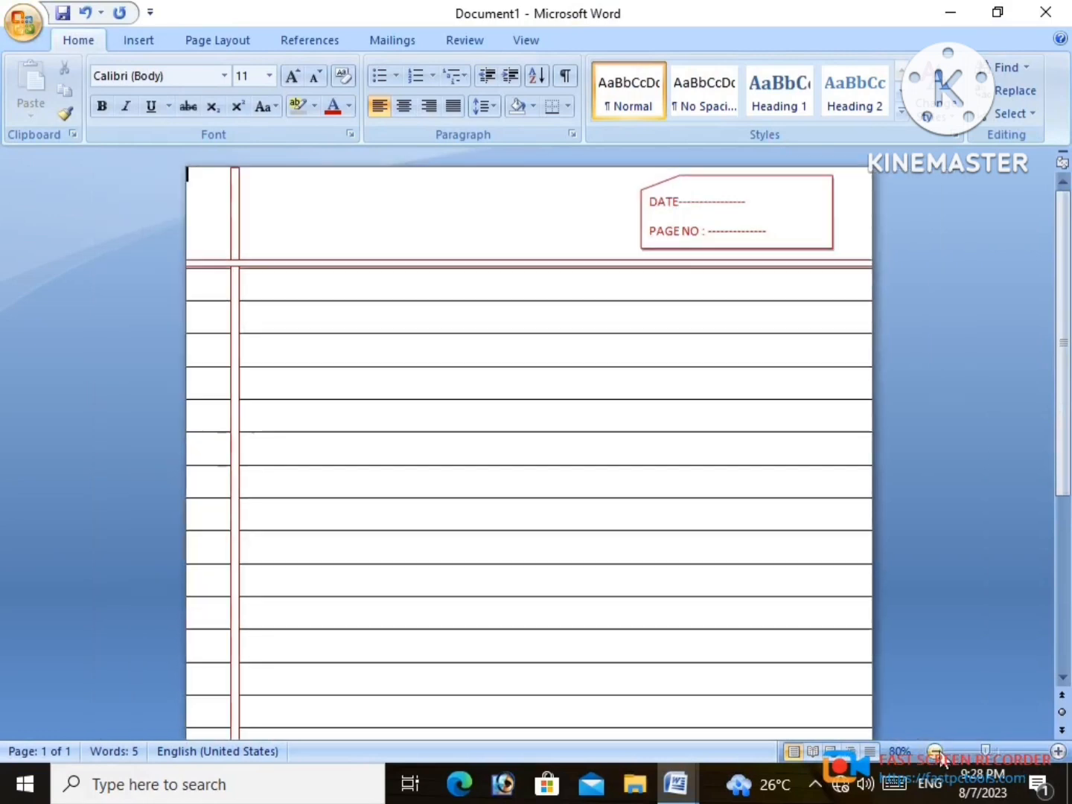
left_click(936, 751)
left_click(936, 752)
left_click(936, 752)
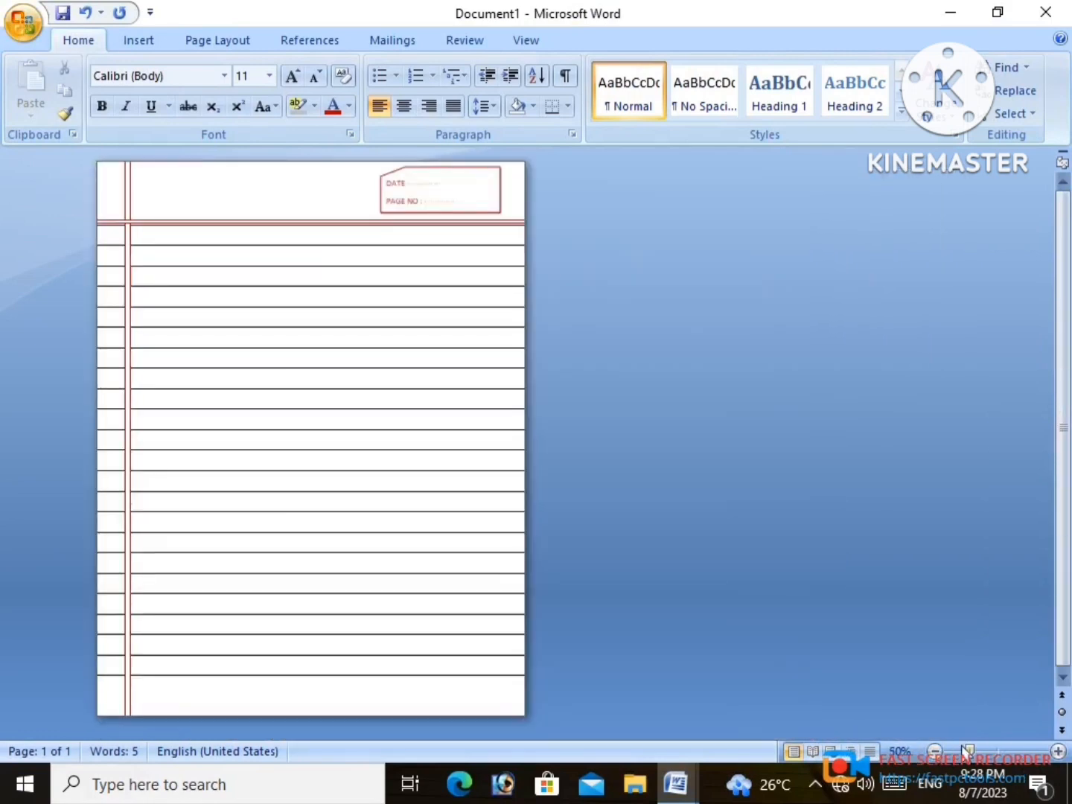
left_click(1058, 751)
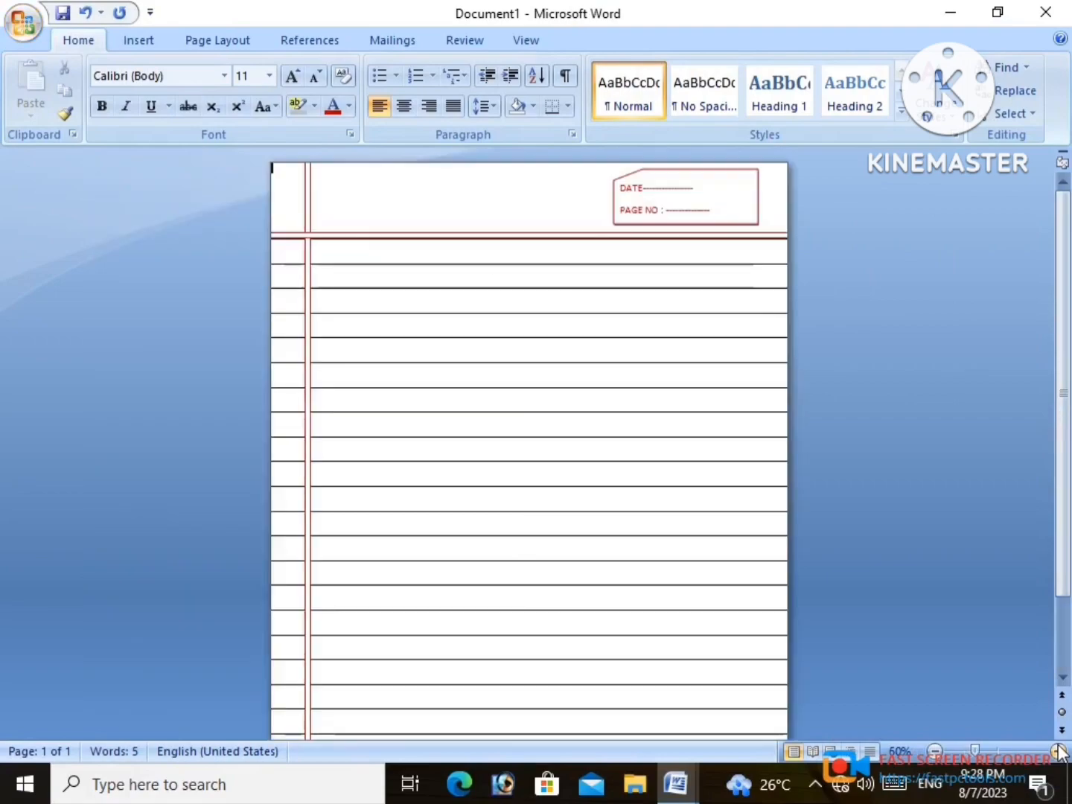
scroll(818, 586, "down", 1)
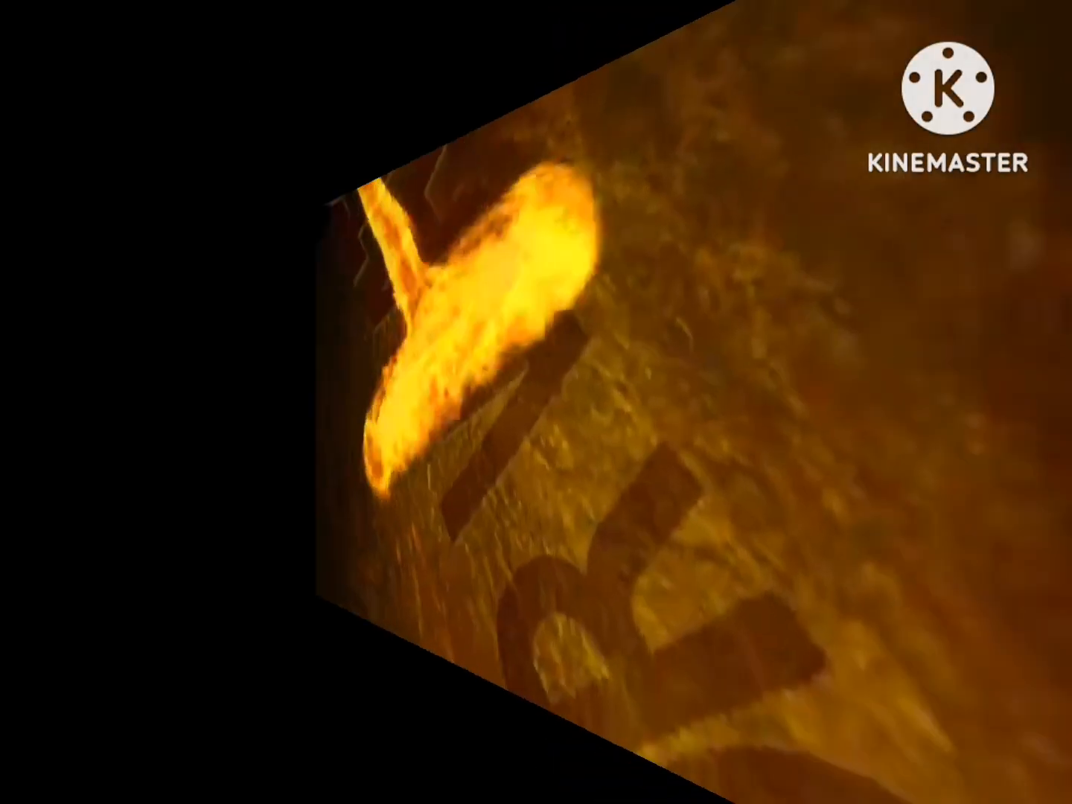